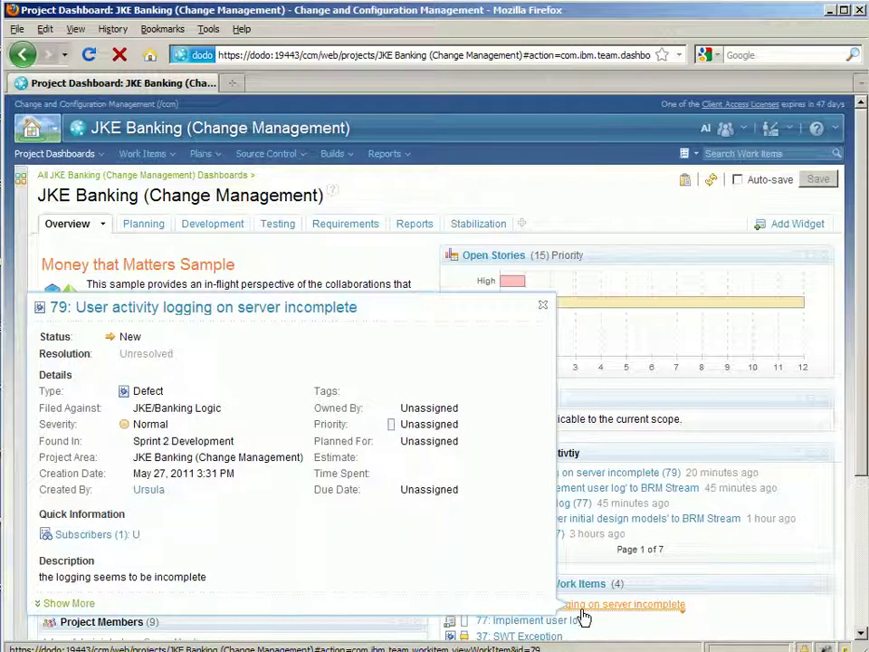
# Open Defect 79 'User activity logging on server incomplete' from the dashboard and dismiss its preview card
pyautogui.click(201, 312)
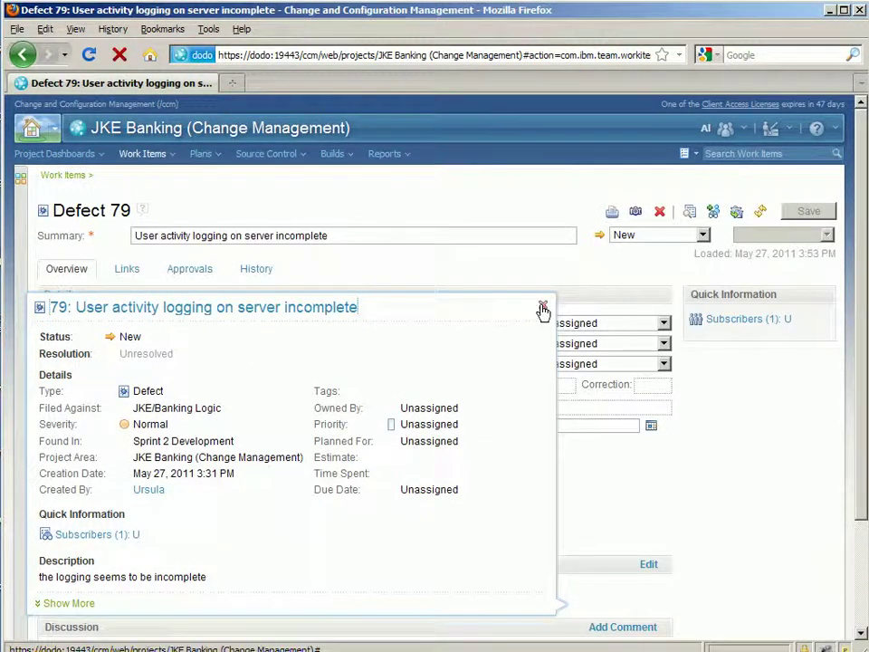
pyautogui.click(542, 306)
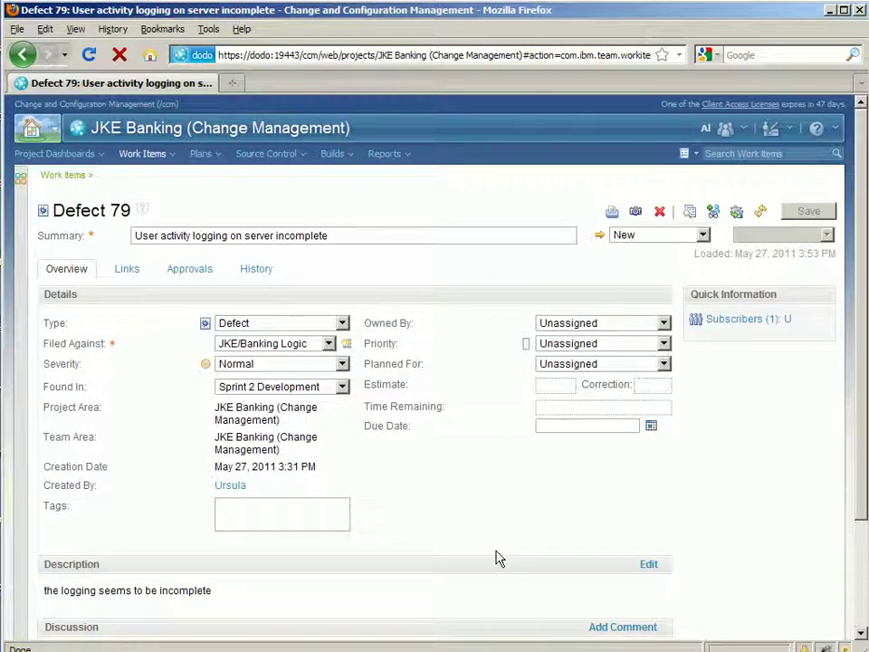
# In a new tab, log in to Design Management at dm/web and open the JKE Banking (Design Management) project
pyautogui.click(232, 86)
pyautogui.write('d')
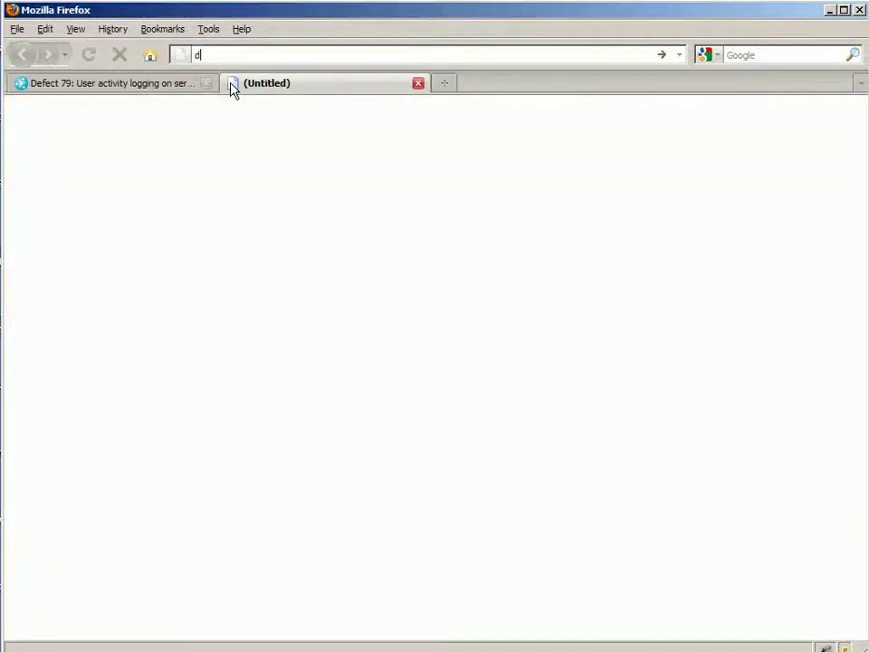
pyautogui.write('m/web')
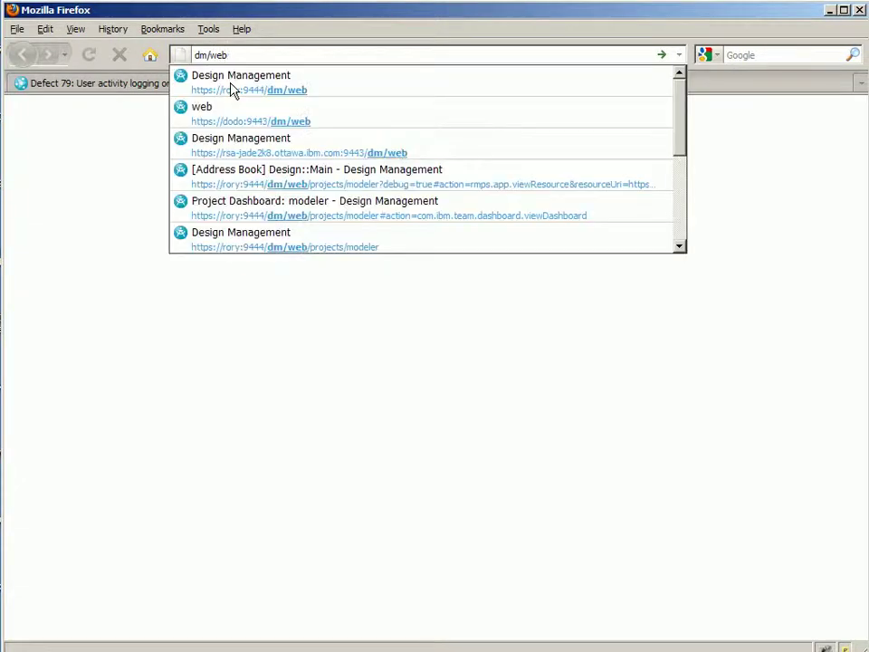
pyautogui.press('Down')
pyautogui.press('Down')
pyautogui.press('Return')
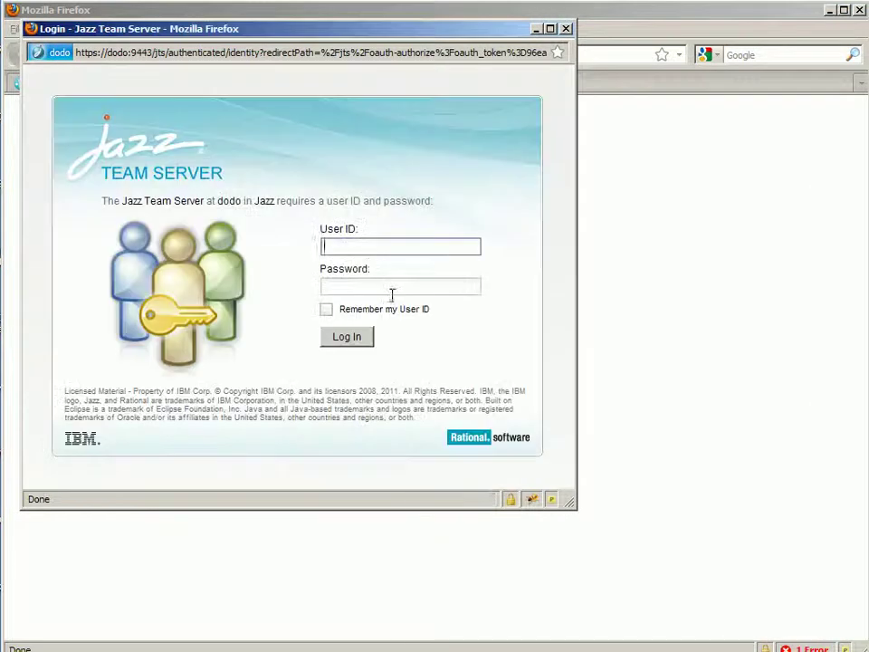
pyautogui.press('Tab')
pyautogui.write('al')
pyautogui.press('Return')
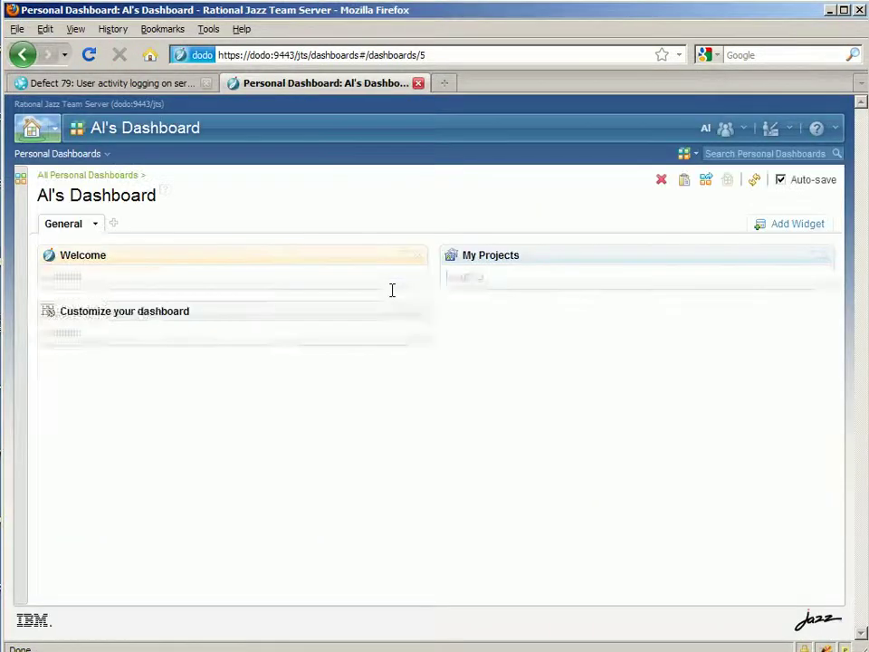
pyautogui.click(500, 352)
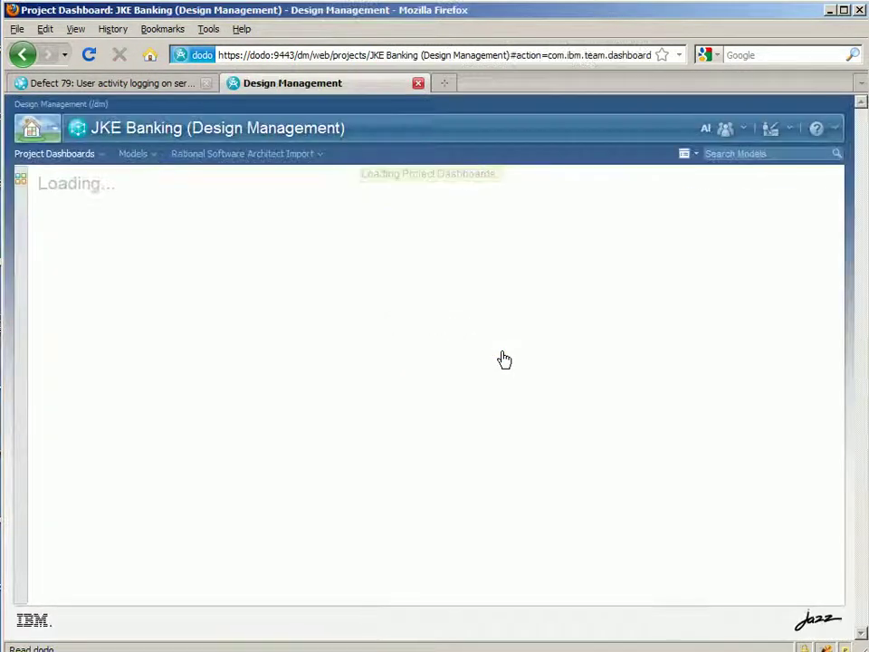
# Search models for 'server', open the JKE Server component, and start a relationship diagram for it
pyautogui.click(714, 153)
pyautogui.write('server')
pyautogui.press('Return')
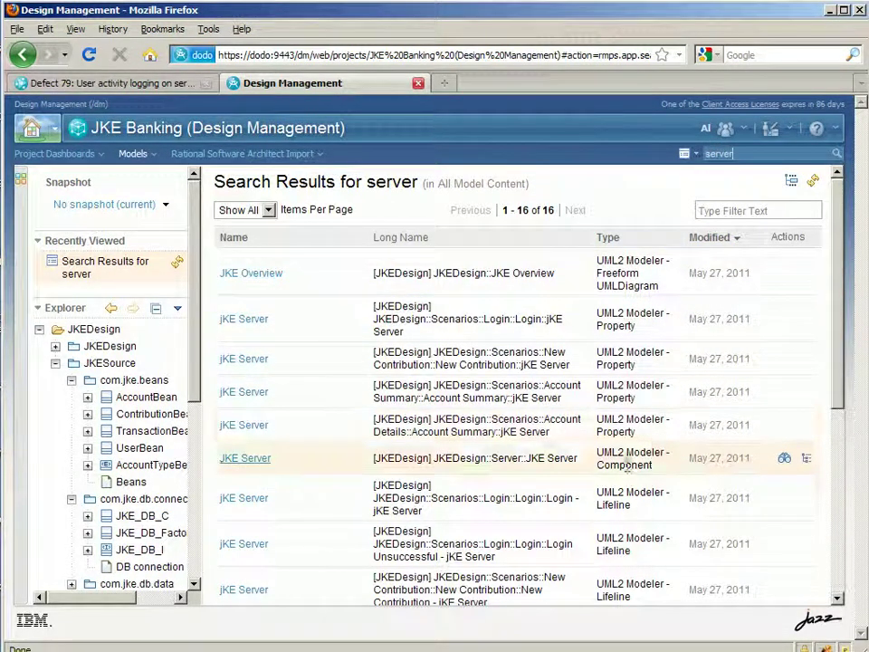
pyautogui.click(243, 465)
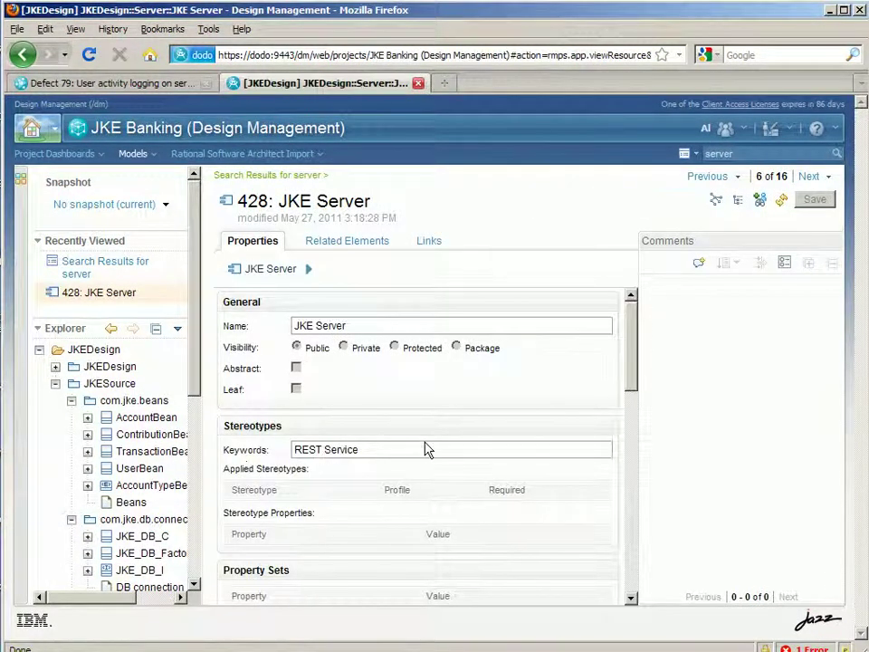
pyautogui.click(210, 412)
pyautogui.click(715, 200)
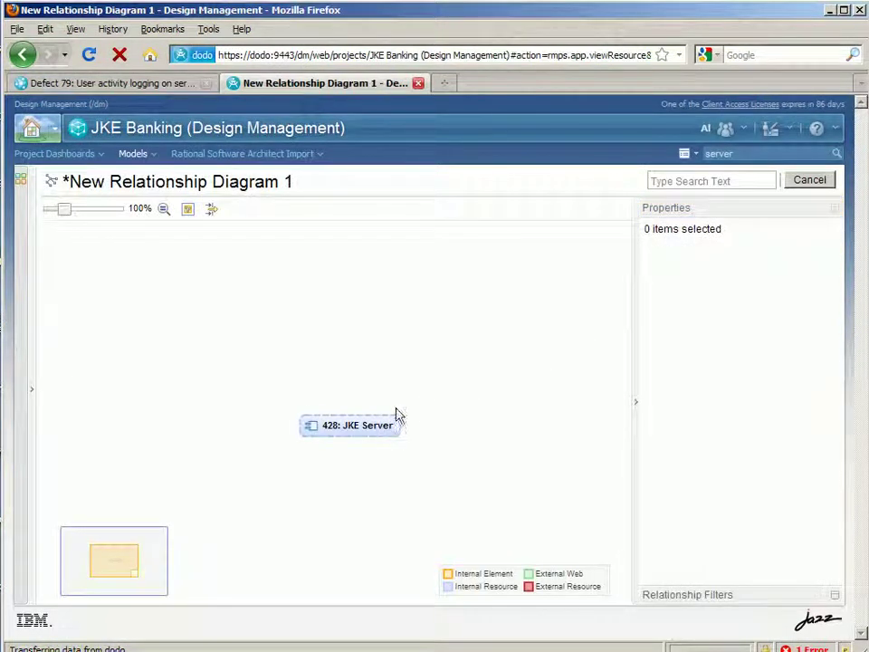
# Filter JKE Server's relationships to Architects, Class Owned Operation, Elaborates and External Web Page, then show them
pyautogui.click(368, 431)
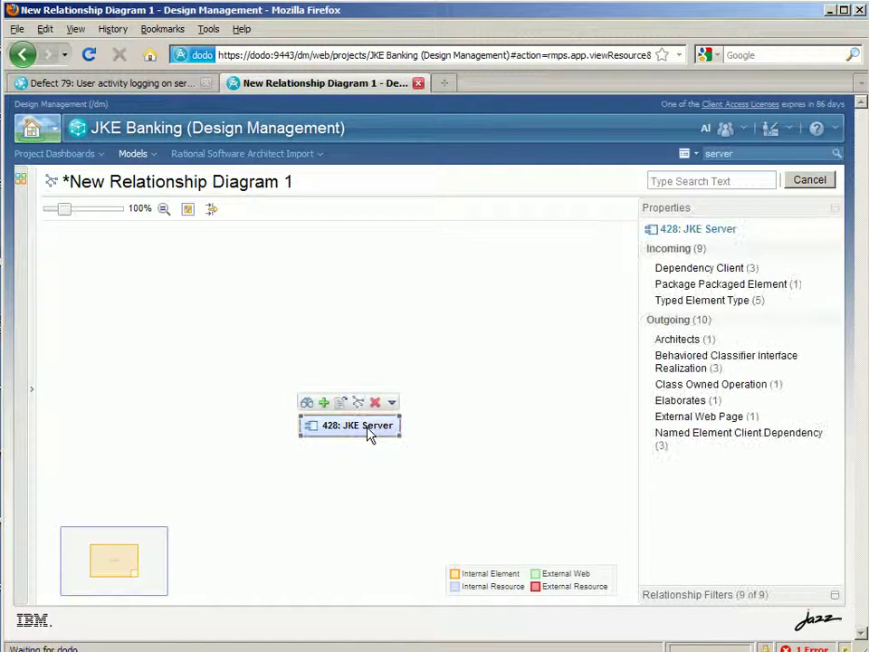
pyautogui.click(704, 593)
pyautogui.click(793, 448)
pyautogui.click(653, 276)
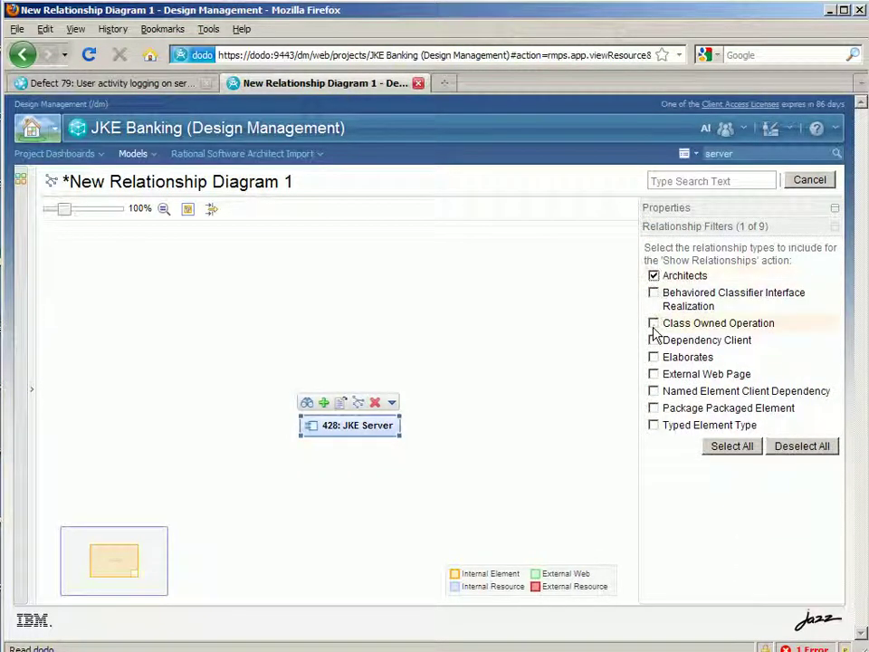
pyautogui.click(653, 357)
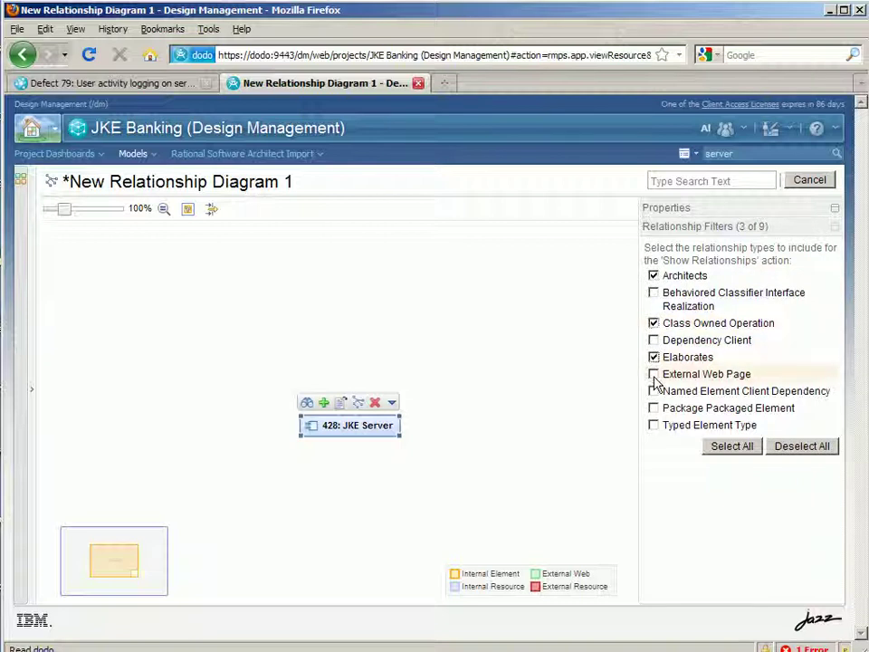
pyautogui.click(335, 402)
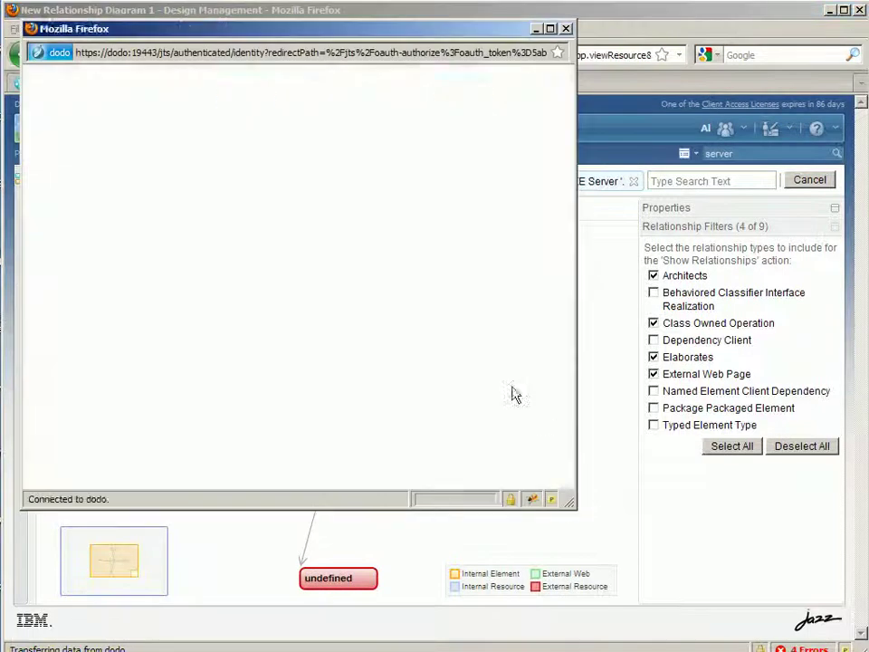
# Log in at the Jazz popup, allow the servers to collaborate, and move Core Functionality to the top right
pyautogui.write('al')
pyautogui.press('Tab')
pyautogui.write('al')
pyautogui.press('Return')
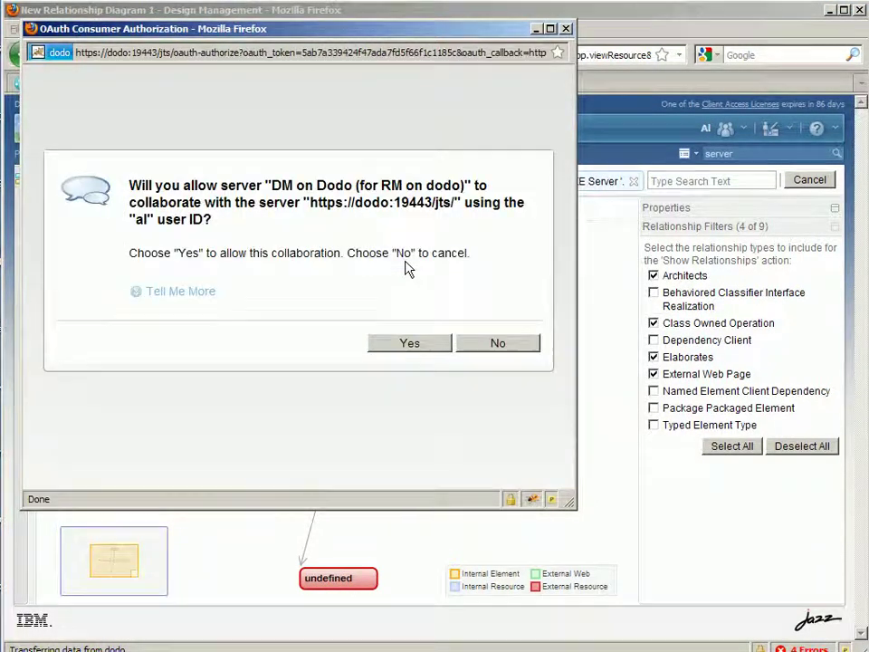
pyautogui.click(410, 343)
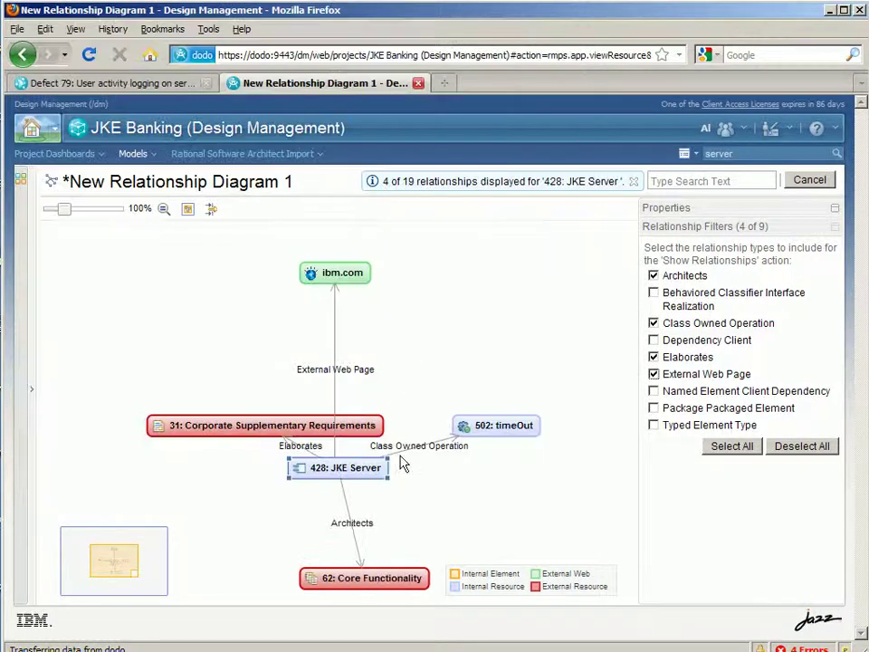
pyautogui.moveTo(394, 584); pyautogui.dragTo(540, 285)
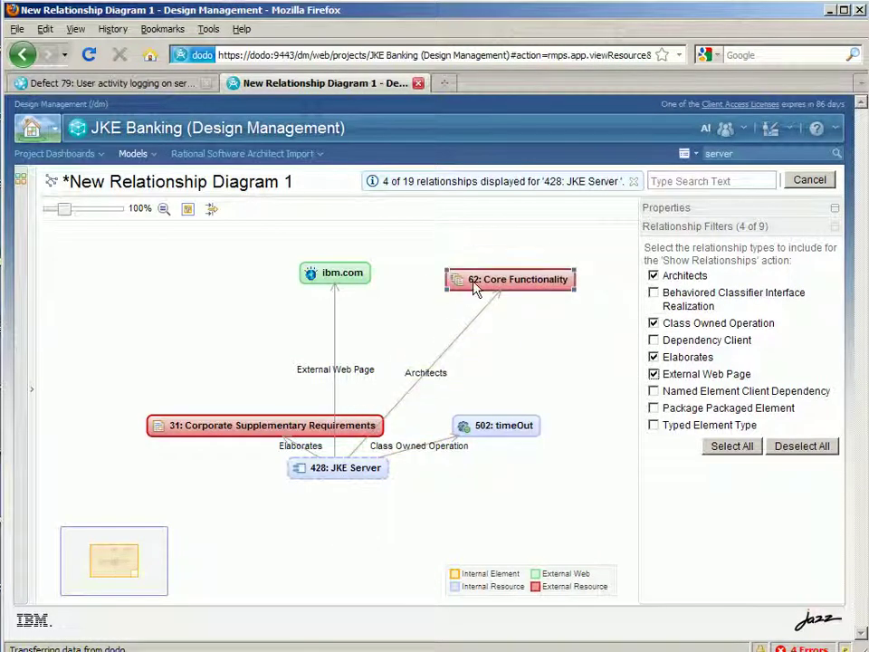
# Preview the details of the Core Functionality and Corporate Supplementary Requirements nodes
pyautogui.click(486, 259)
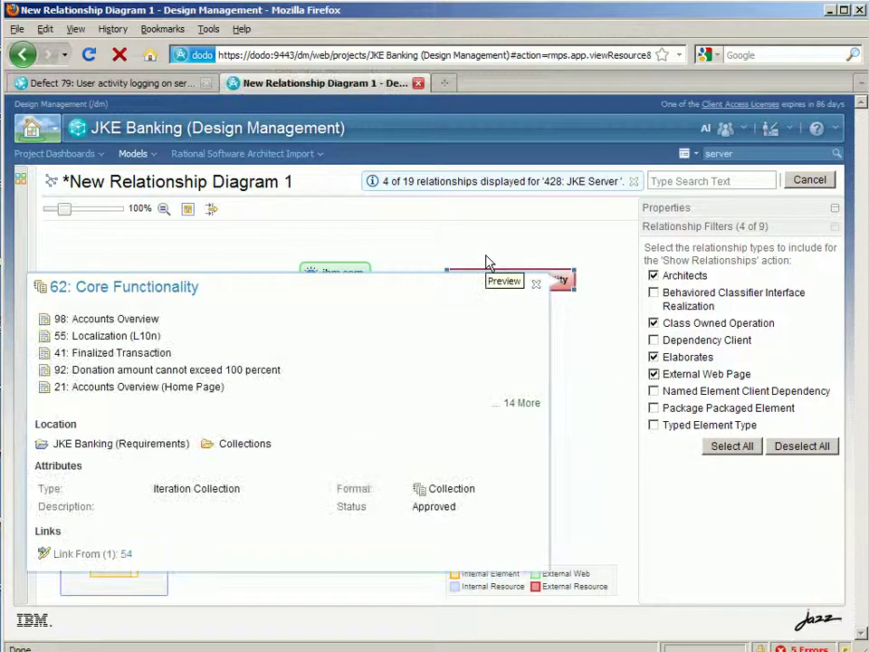
pyautogui.click(537, 288)
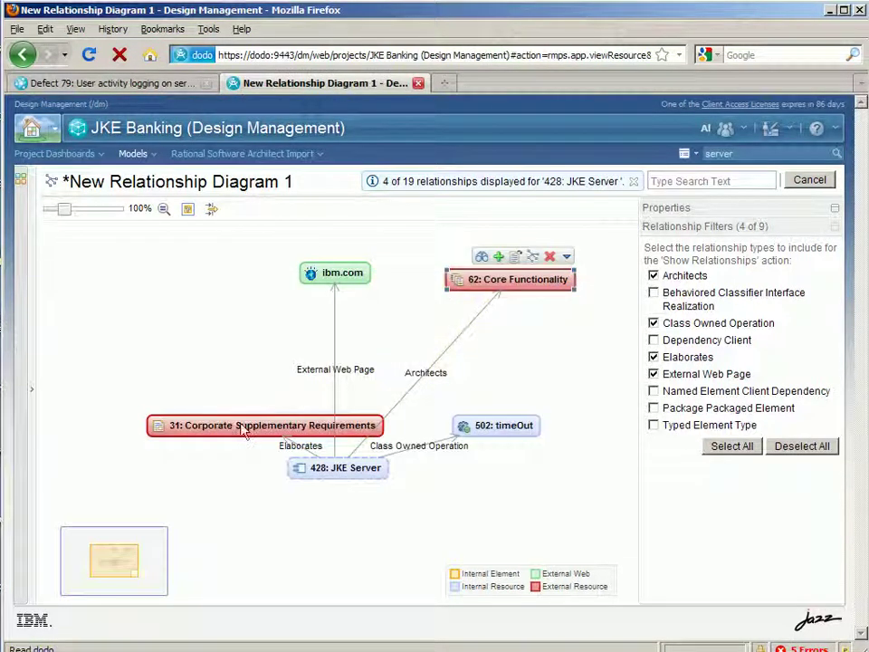
pyautogui.moveTo(244, 429)
pyautogui.click(289, 403)
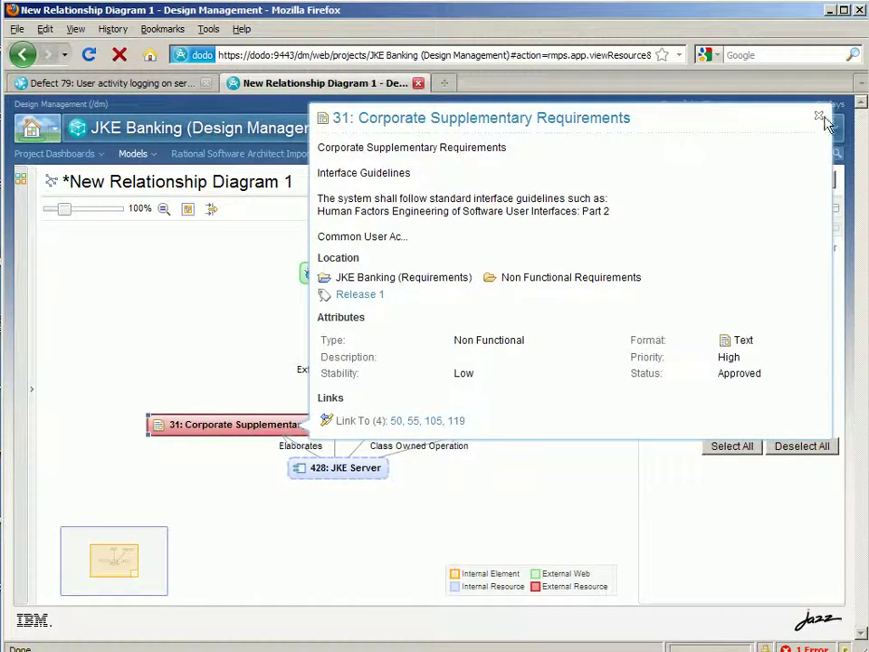
pyautogui.click(820, 117)
# Delete both nodes, then move ibm.com to the upper right and timeOut to the upper left
pyautogui.moveTo(341, 424)
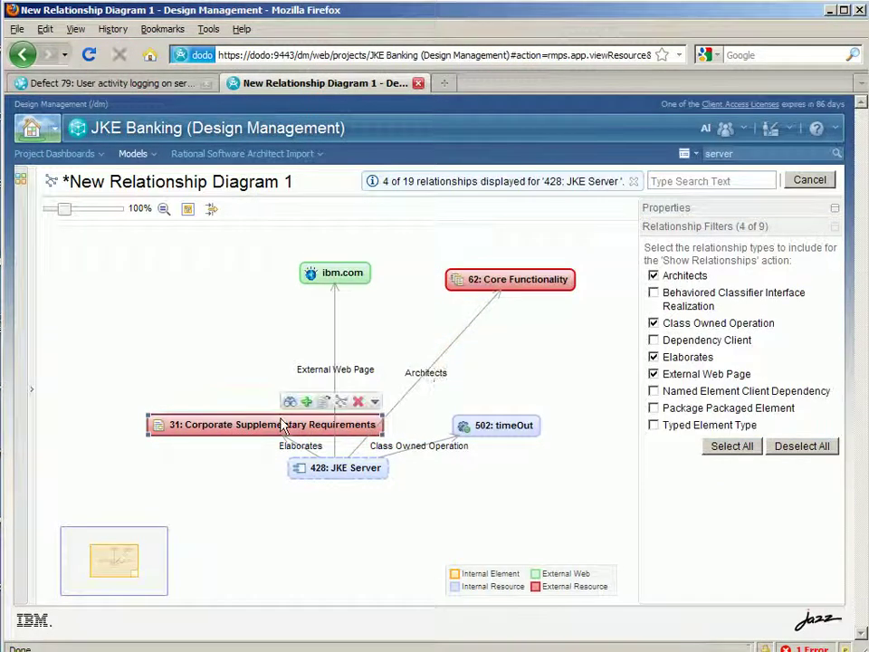
pyautogui.click(359, 404)
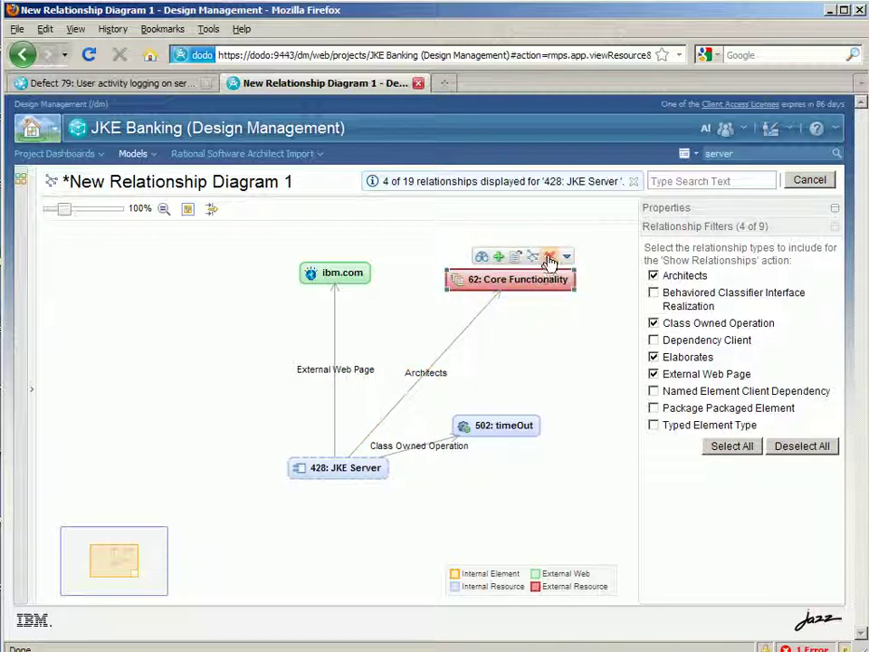
pyautogui.click(548, 256)
pyautogui.moveTo(352, 277); pyautogui.dragTo(537, 275)
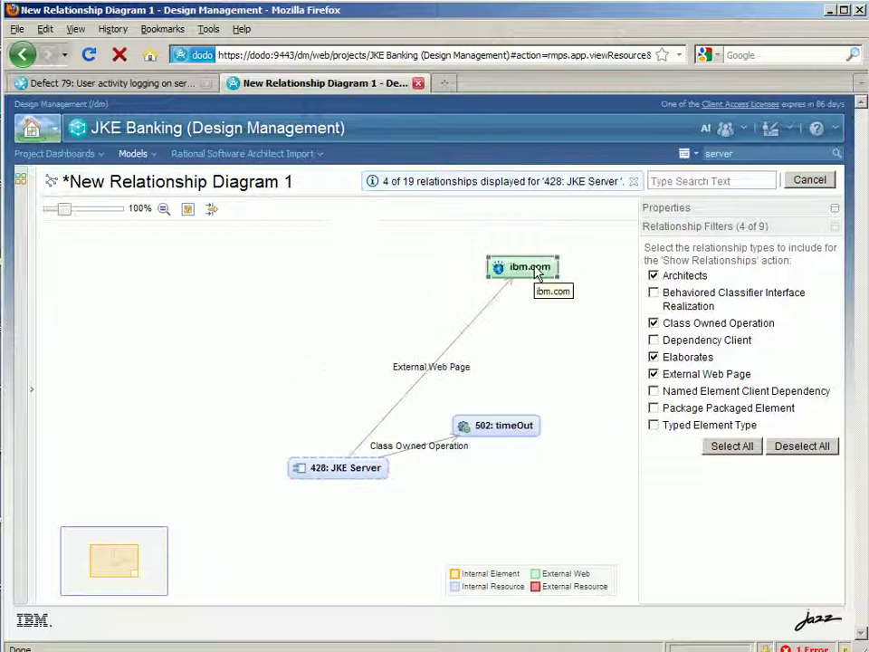
pyautogui.moveTo(517, 436); pyautogui.dragTo(198, 361)
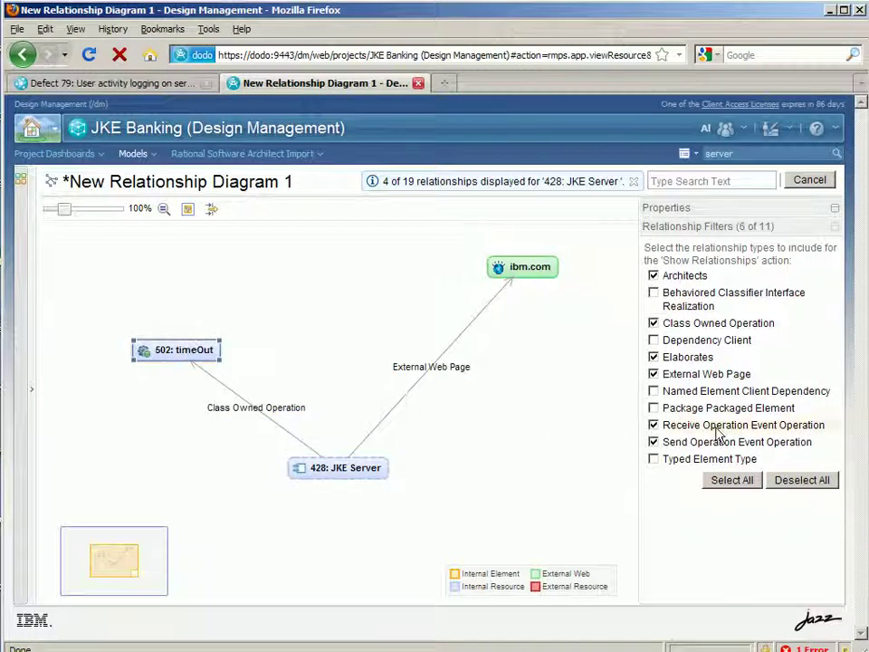
# Filter to Send Operation Event Operation only and show timeOut's relationships
pyautogui.click(802, 481)
pyautogui.click(654, 443)
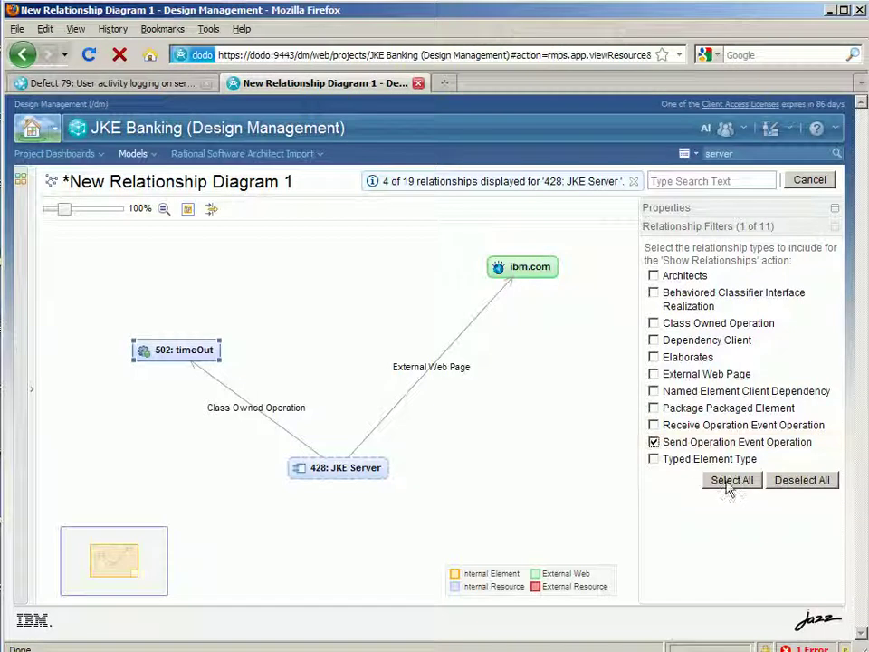
pyautogui.click(160, 325)
# Raise SendOperationEvent6, show its relationships, and place the blank lifeline below right of it
pyautogui.moveTo(358, 426); pyautogui.dragTo(328, 297)
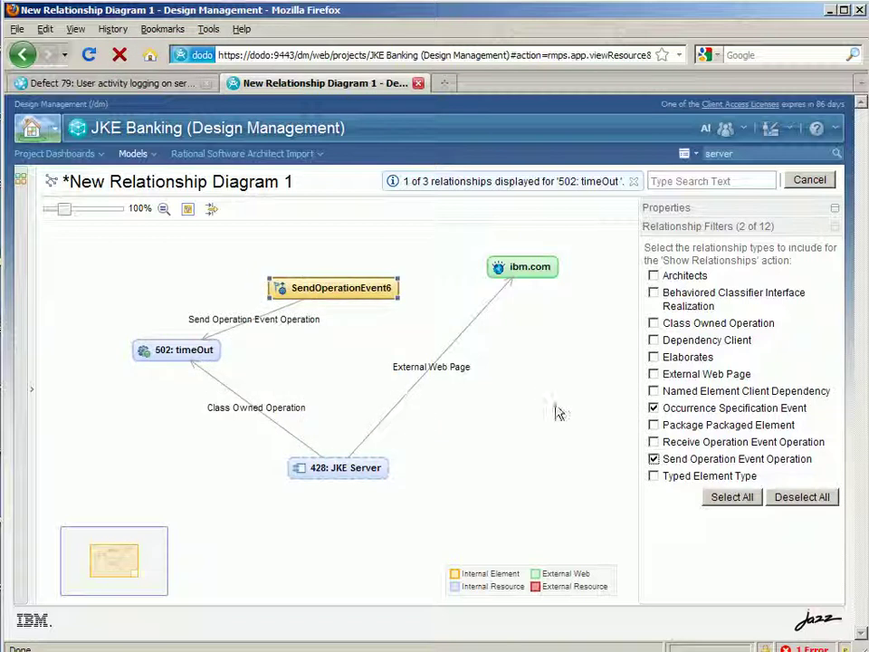
pyautogui.moveTo(348, 288)
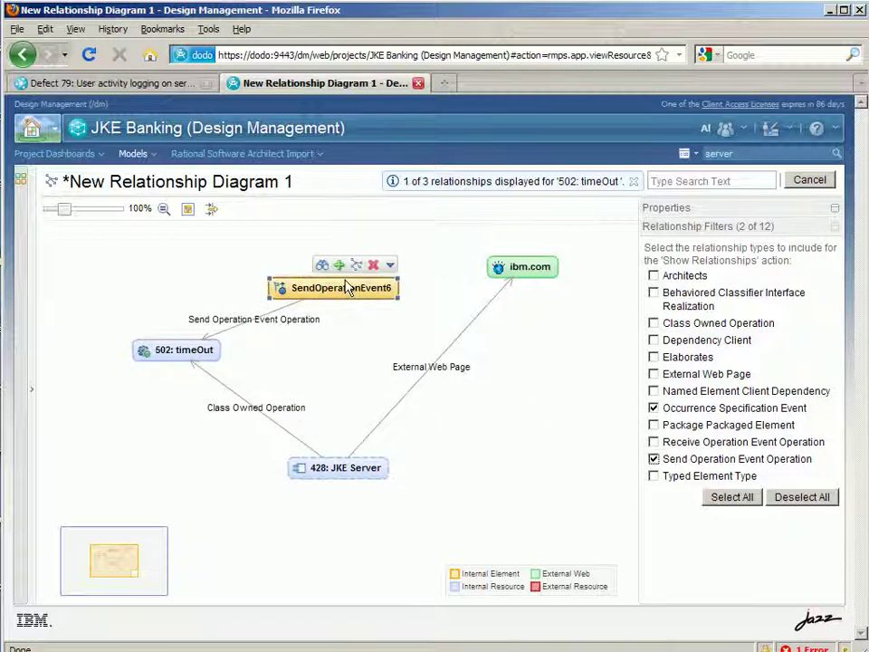
pyautogui.click(340, 267)
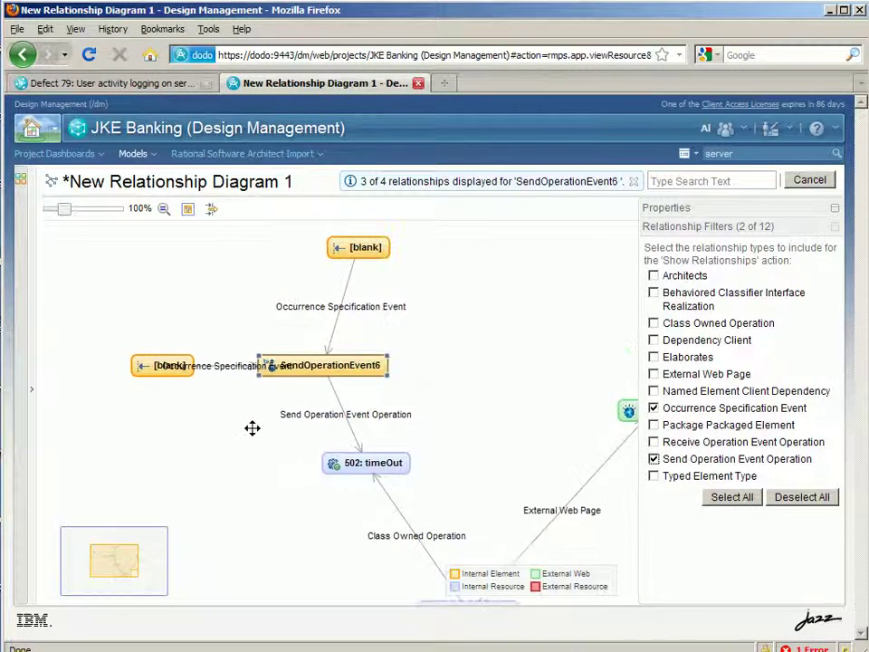
pyautogui.moveTo(369, 258); pyautogui.dragTo(516, 464)
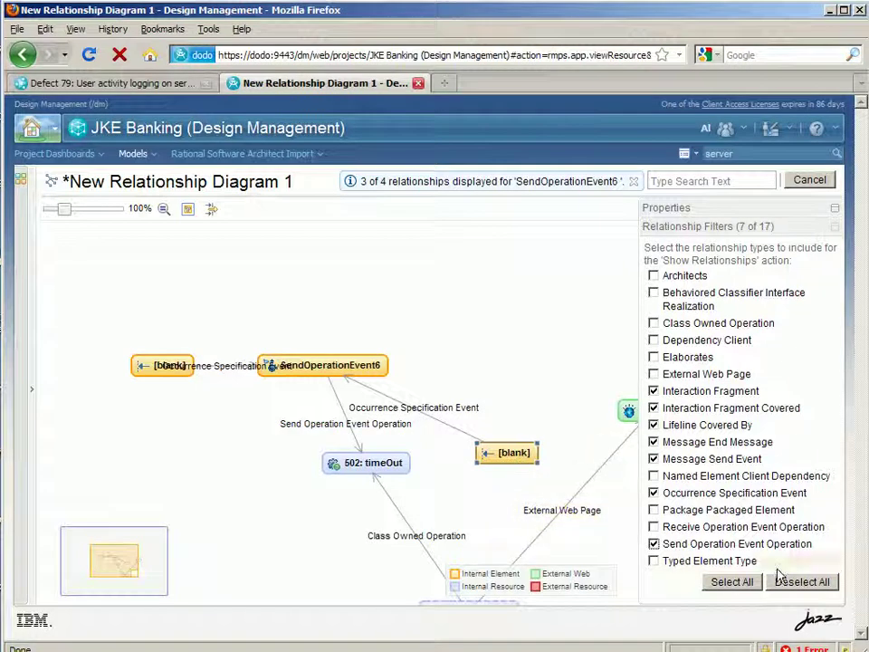
# Show the blank lifeline's Interaction Fragment relationships and move 448: Login Unsuccessful above it
pyautogui.click(805, 582)
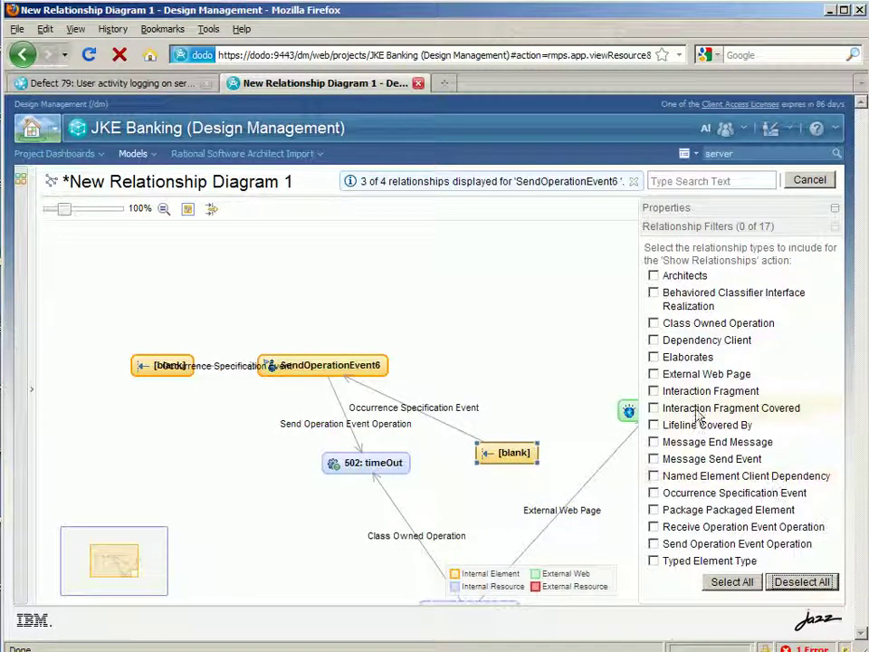
pyautogui.click(653, 390)
pyautogui.moveTo(505, 464)
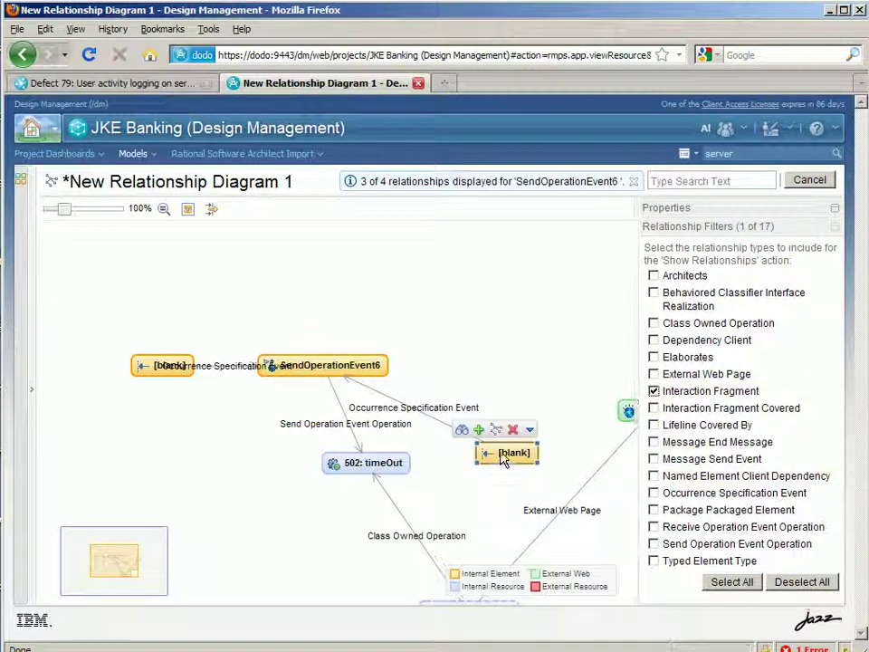
pyautogui.click(481, 429)
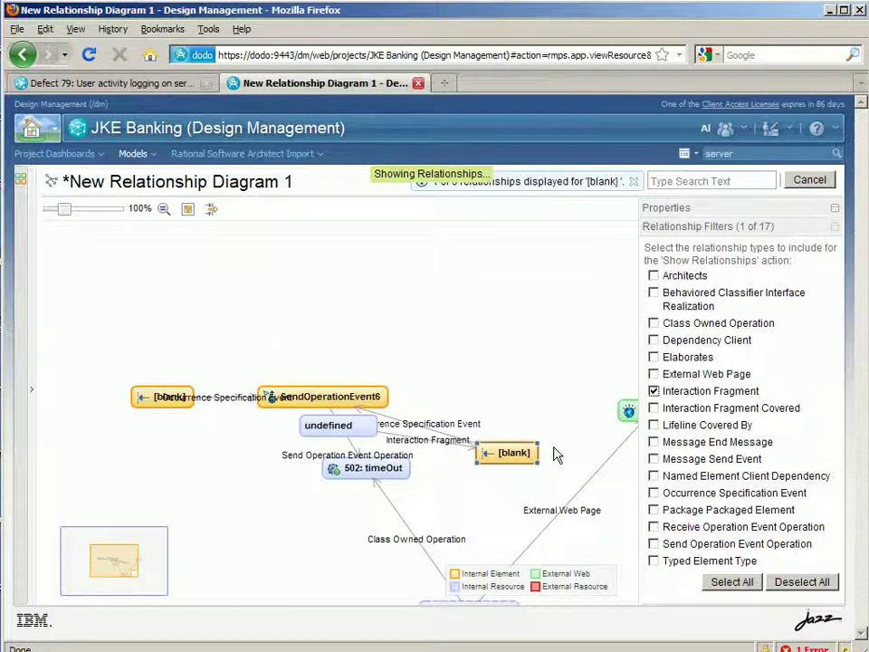
pyautogui.moveTo(384, 434); pyautogui.dragTo(497, 340)
pyautogui.moveTo(836, 489); pyautogui.dragTo(837, 589)
# Filter to View Element only and show the relationships of 448: Login Unsuccessful
pyautogui.click(789, 590)
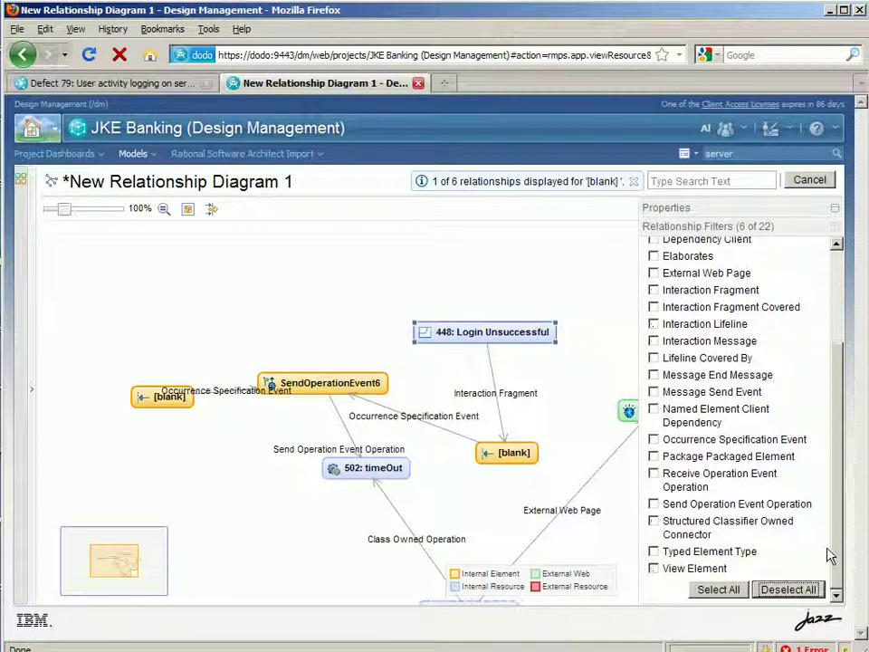
pyautogui.click(655, 569)
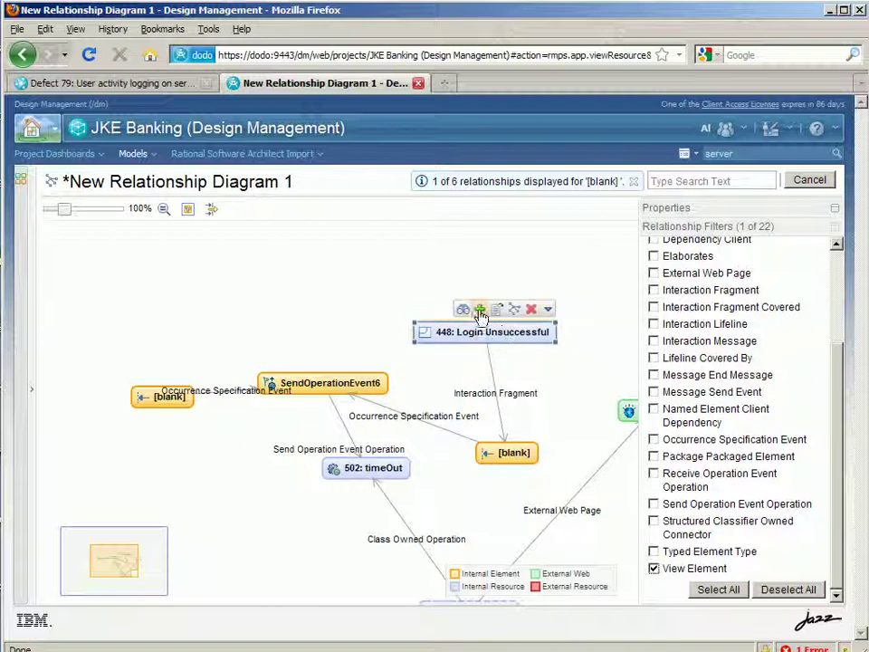
pyautogui.click(478, 311)
# Move 449: Login Unsuccessful above 448 and preview its sequence diagram in the expanded popup
pyautogui.moveTo(375, 423); pyautogui.dragTo(324, 289)
pyautogui.moveTo(290, 276)
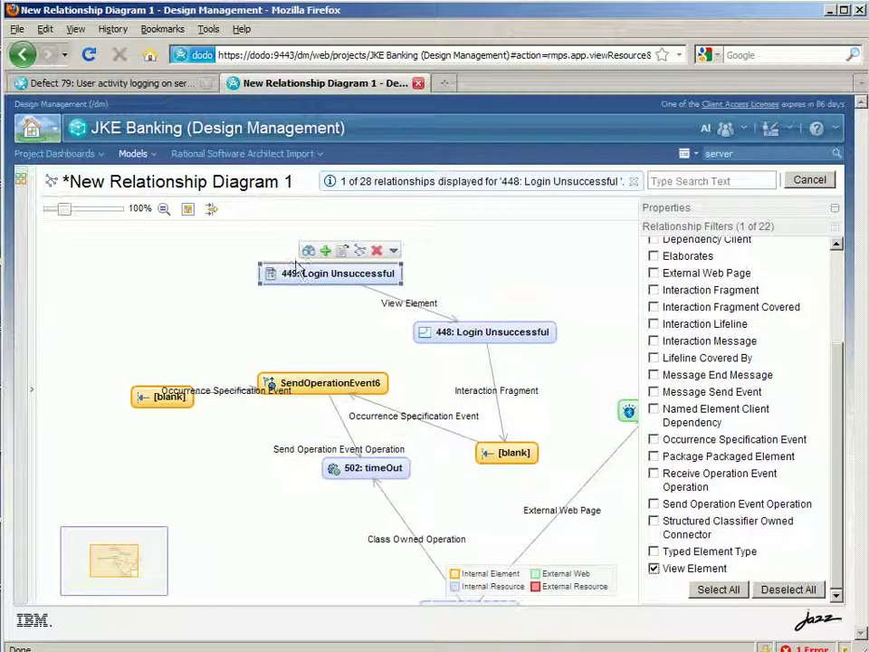
pyautogui.click(308, 252)
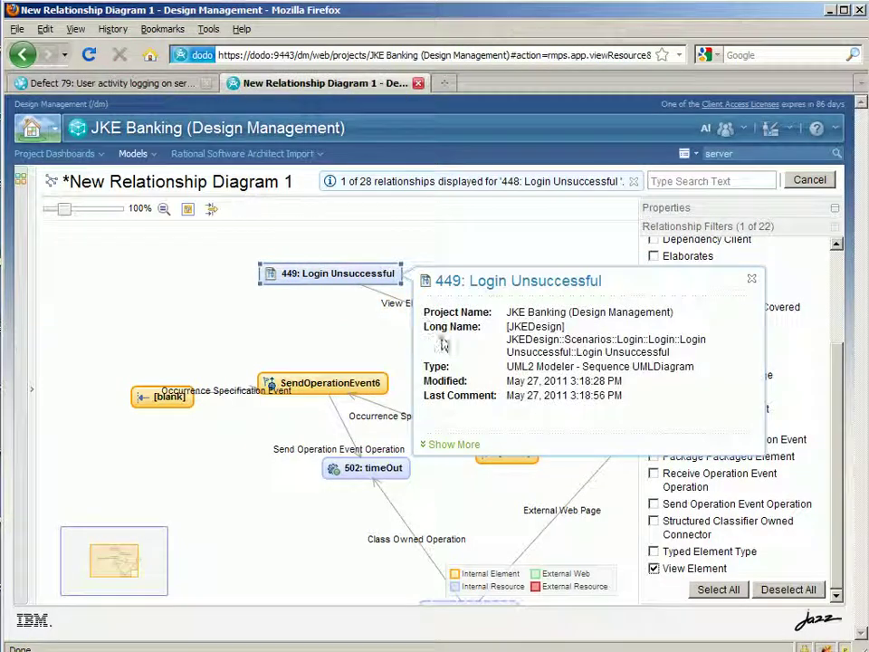
pyautogui.click(471, 450)
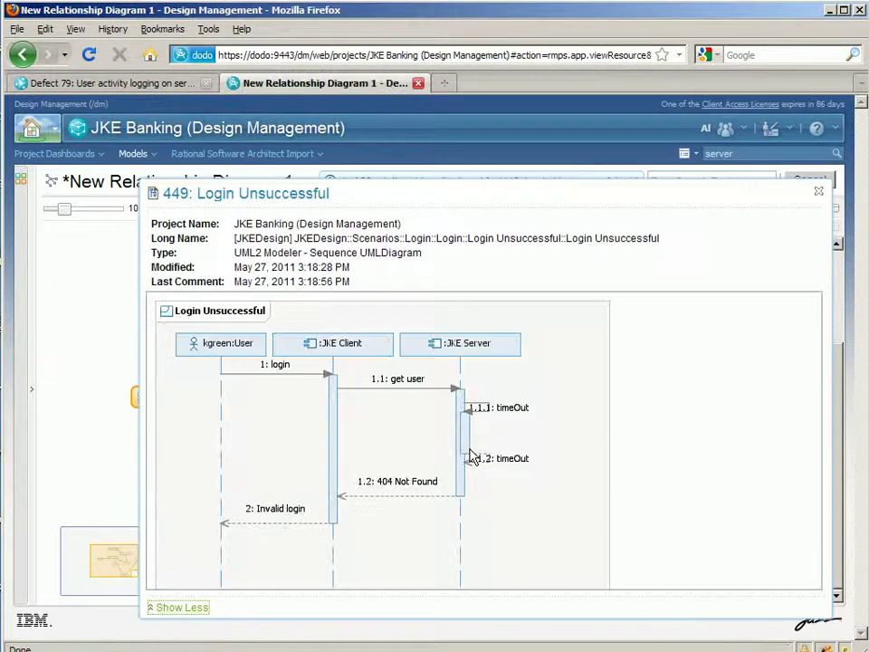
pyautogui.click(818, 192)
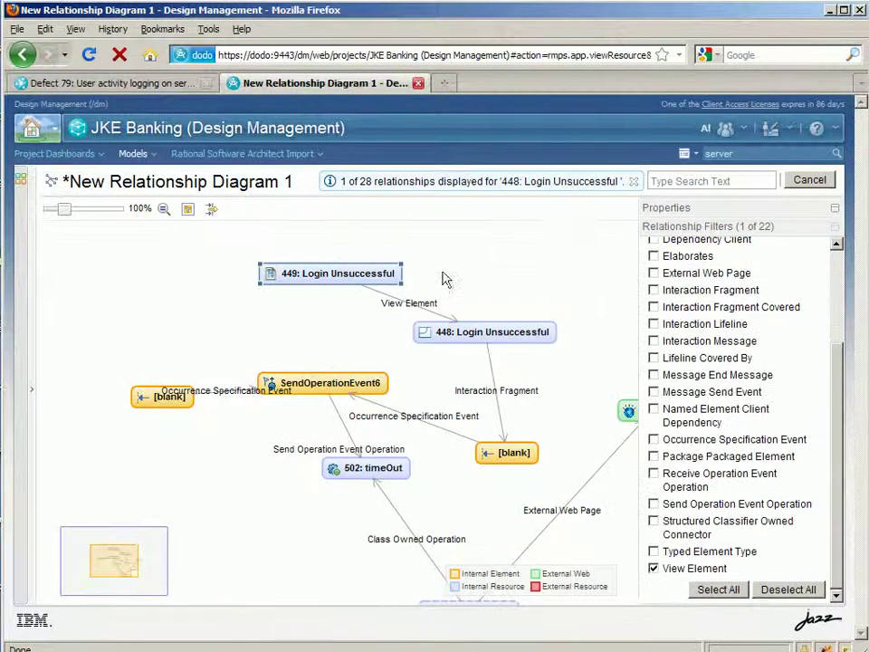
# Open the 449: Login Unsuccessful diagram and view its Links
pyautogui.moveTo(375, 277)
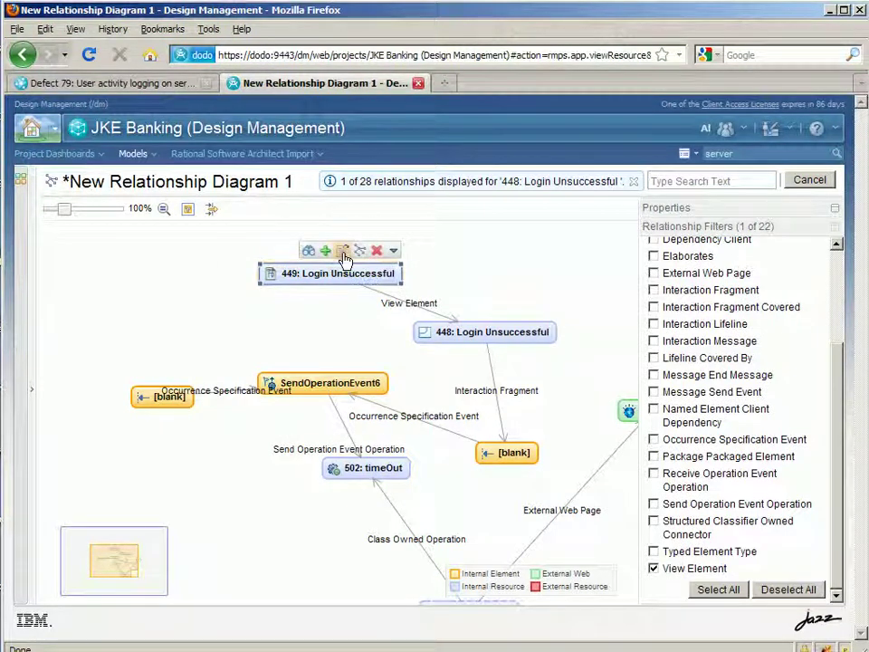
pyautogui.click(344, 251)
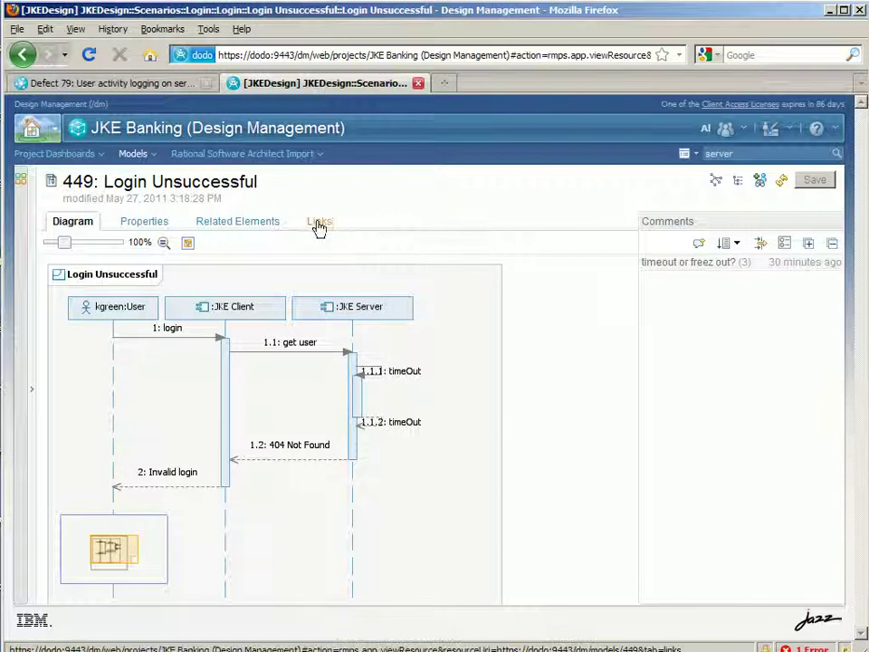
pyautogui.click(319, 223)
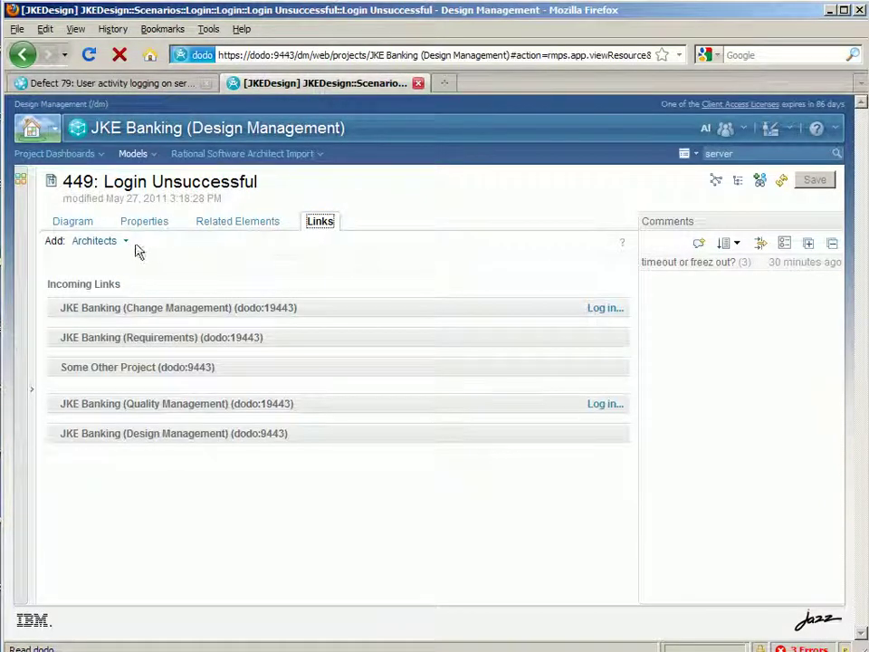
# Add a Related To link targeting Defect 79 in JKE Banking (Change Management), found by searching 'log'
pyautogui.click(126, 245)
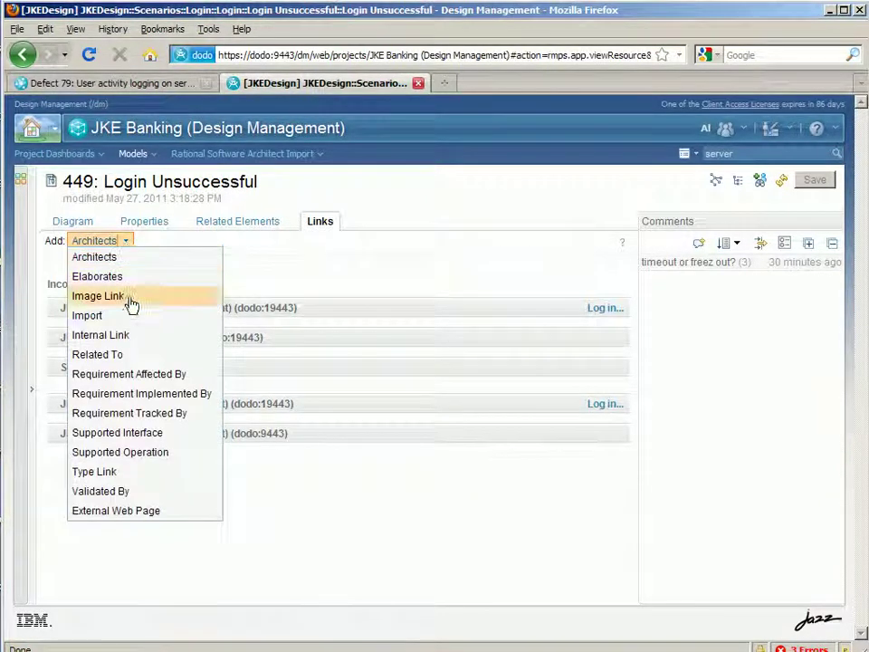
pyautogui.click(131, 355)
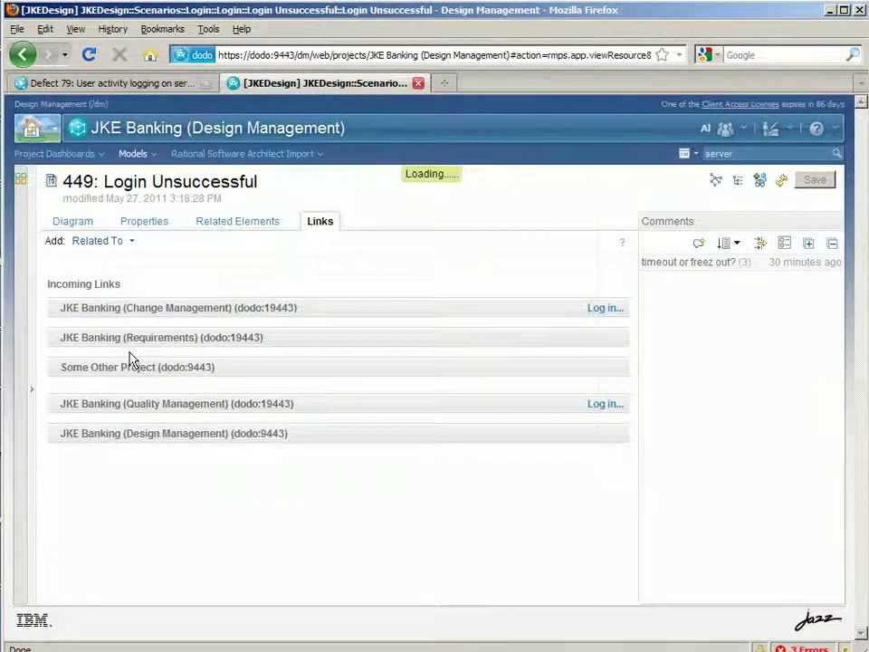
pyautogui.click(395, 300)
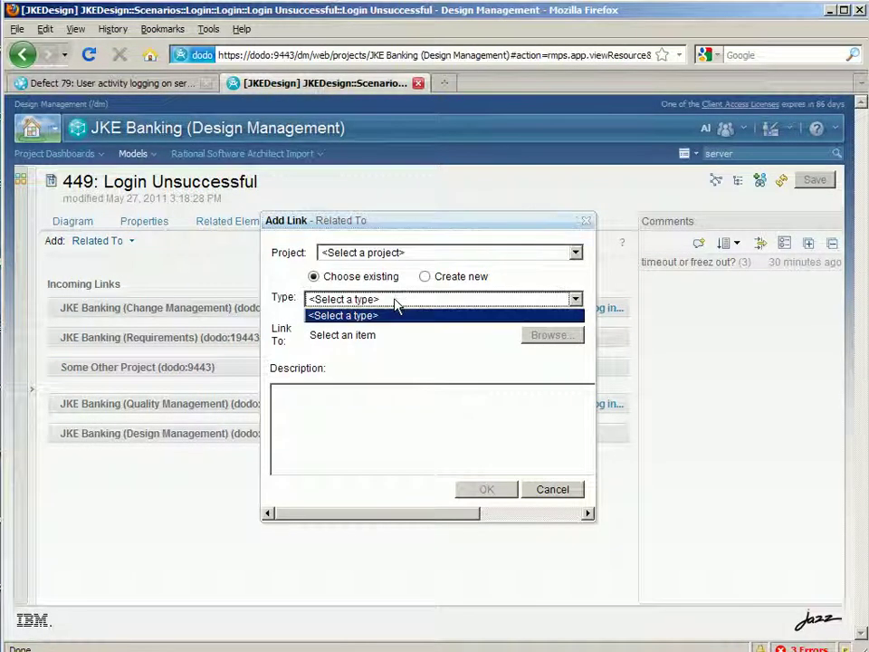
pyautogui.click(450, 255)
pyautogui.click(450, 255)
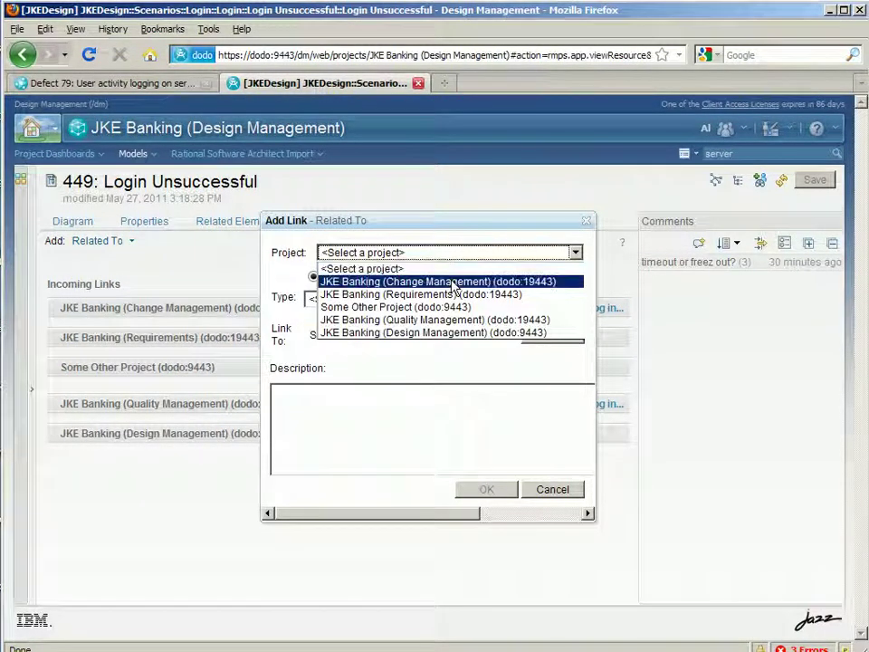
pyautogui.click(452, 286)
pyautogui.click(434, 306)
pyautogui.click(402, 332)
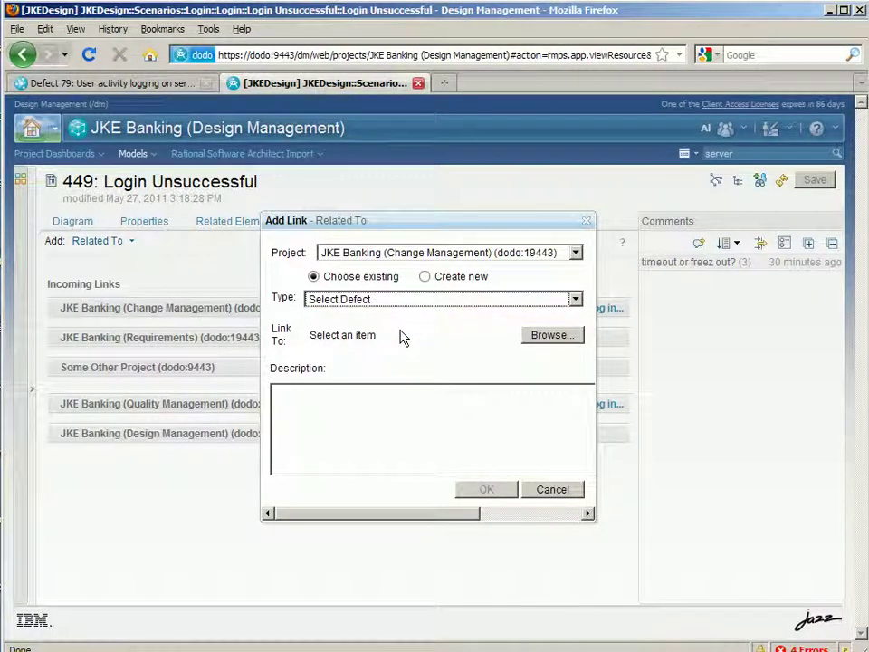
pyautogui.click(544, 337)
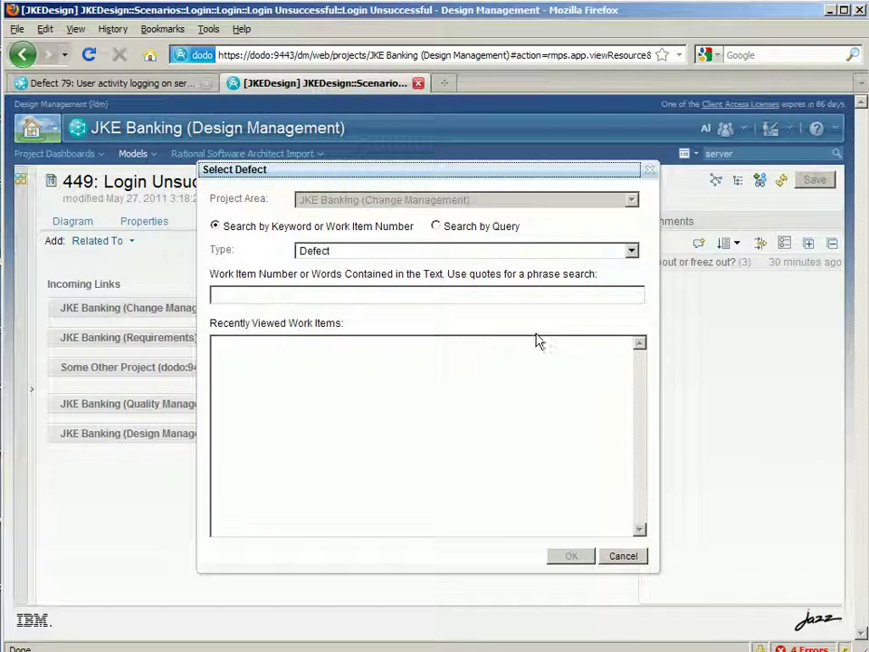
pyautogui.write('log')
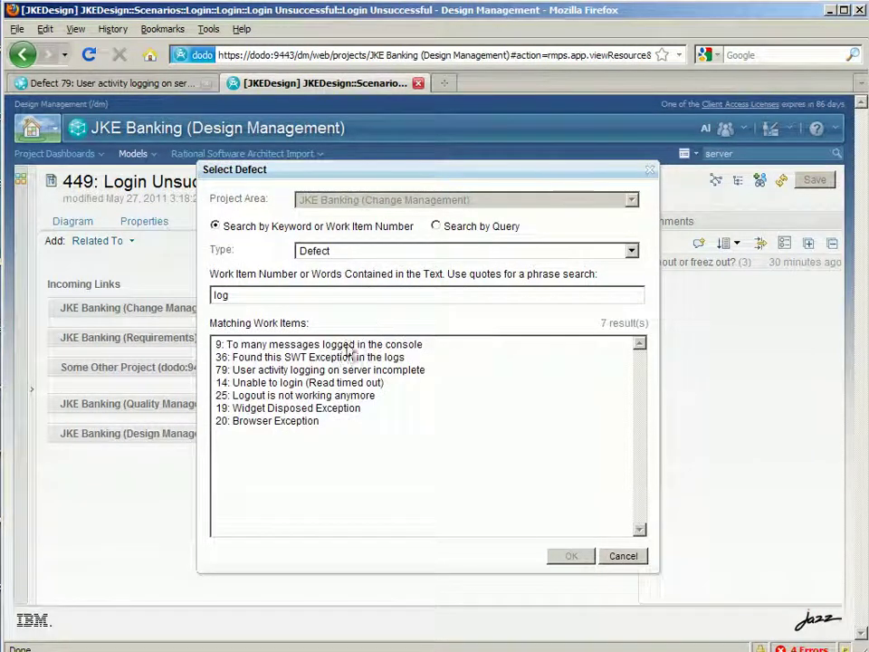
pyautogui.click(327, 371)
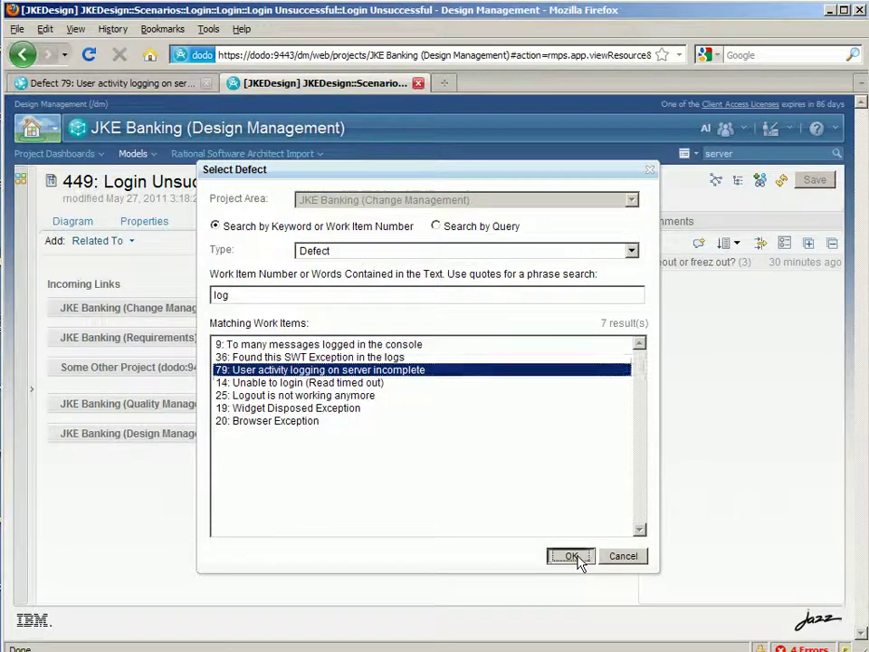
pyautogui.click(572, 556)
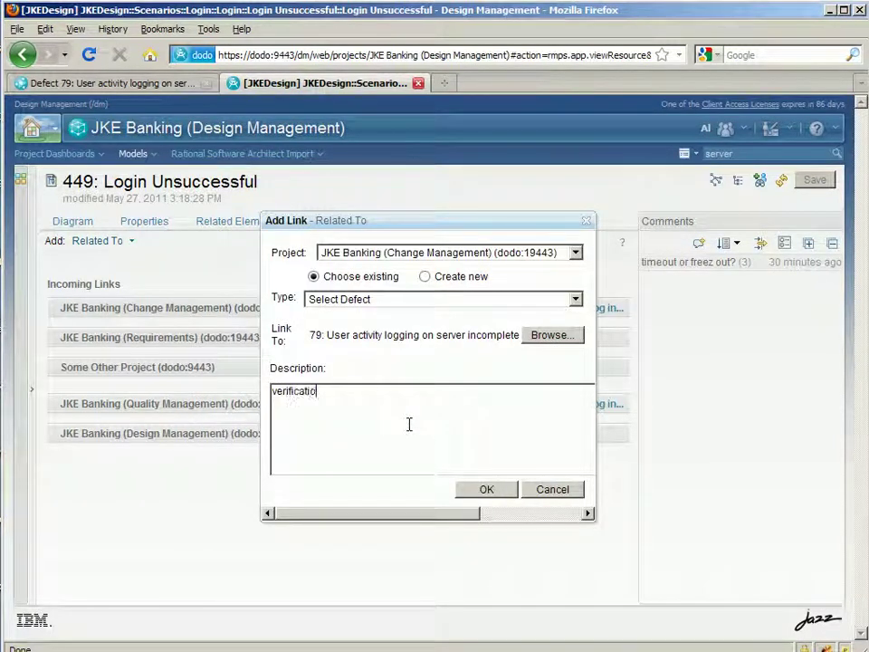
# Describe the link as 'verification of logging activity', save the diagram, and return to Defect 79
pyautogui.write('activity')
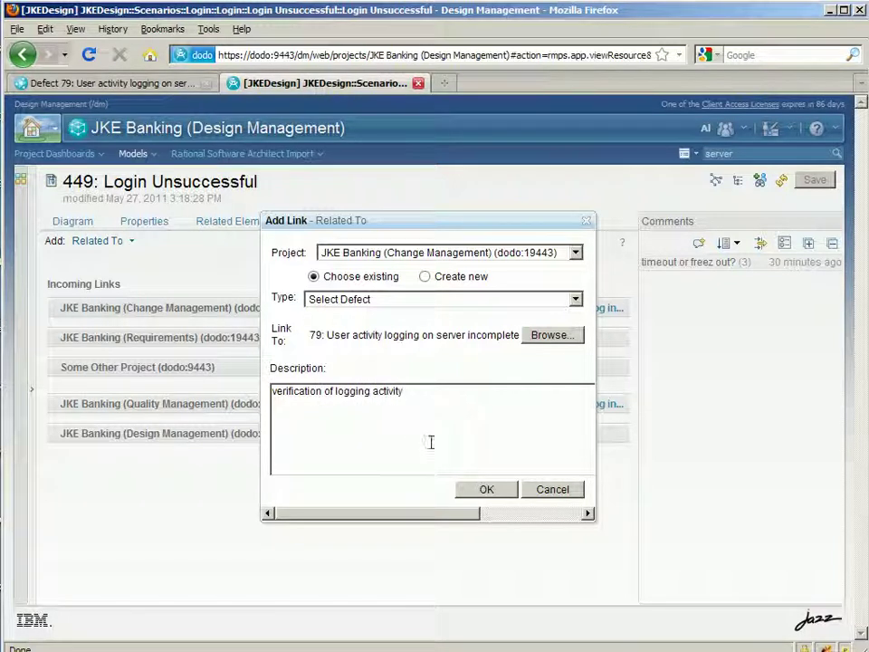
pyautogui.click(487, 492)
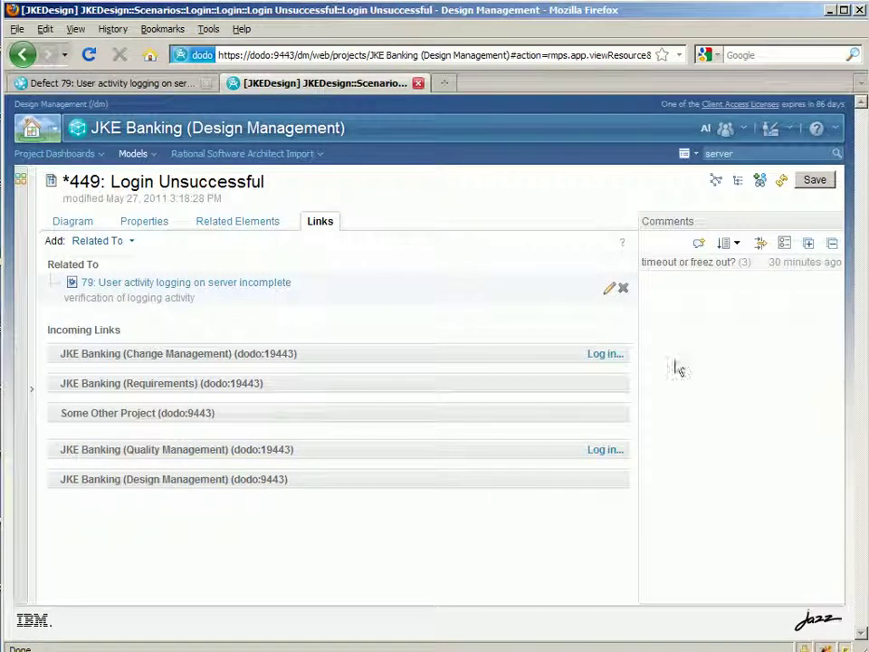
pyautogui.click(813, 181)
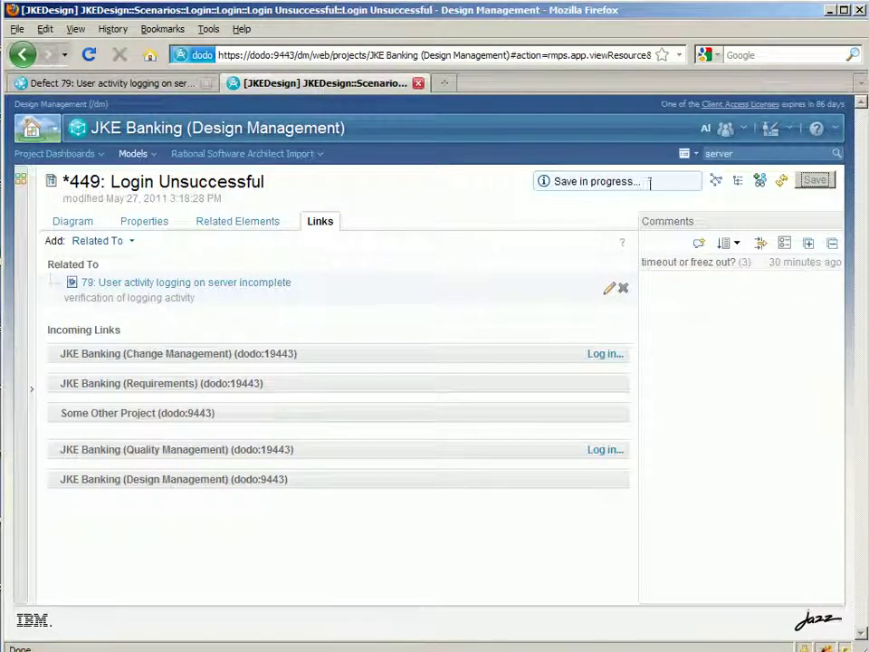
pyautogui.click(125, 83)
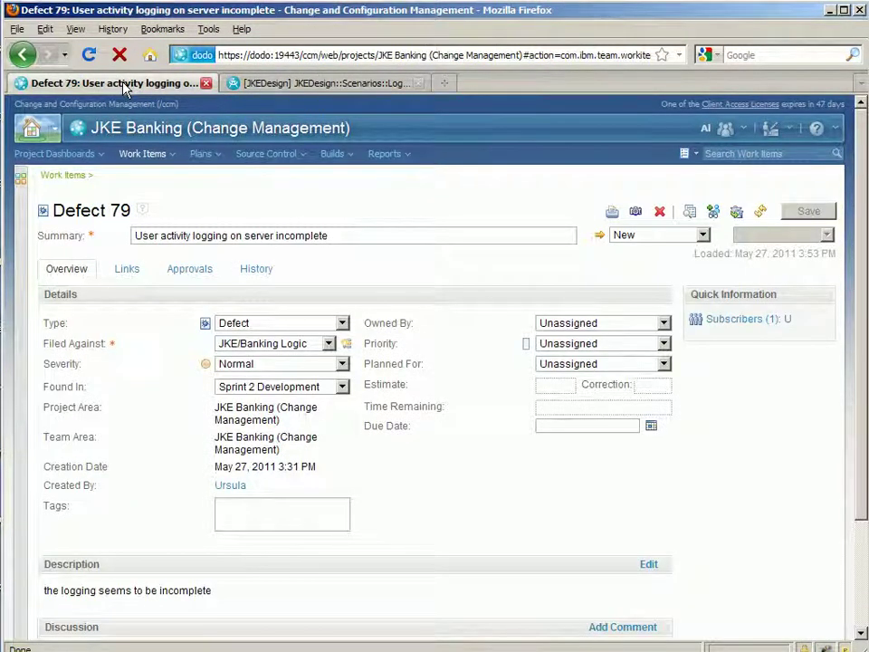
# Assign Defect 79 an owner, Medium priority and Sprint 2, and save it
pyautogui.click(664, 323)
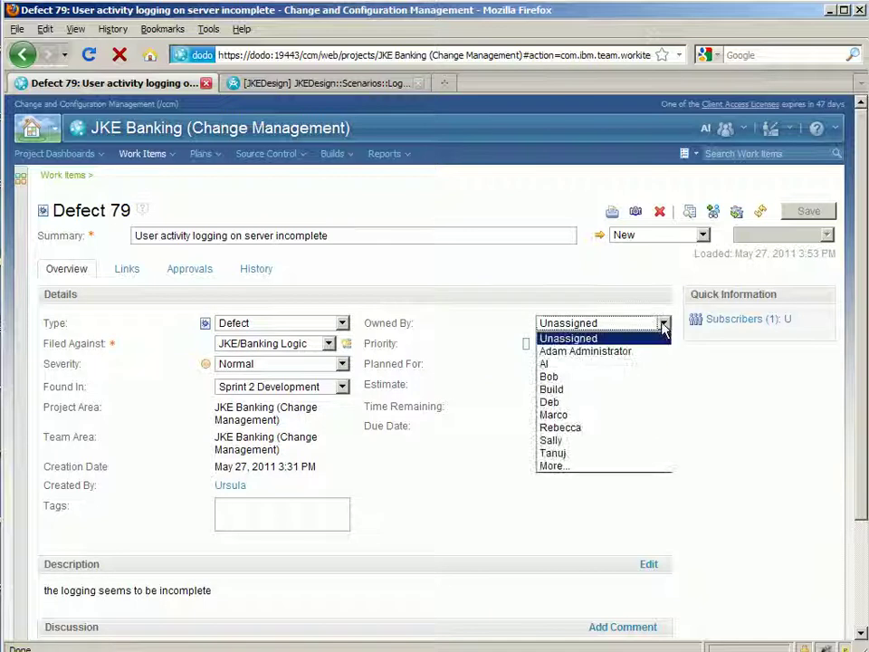
pyautogui.click(574, 402)
pyautogui.click(568, 345)
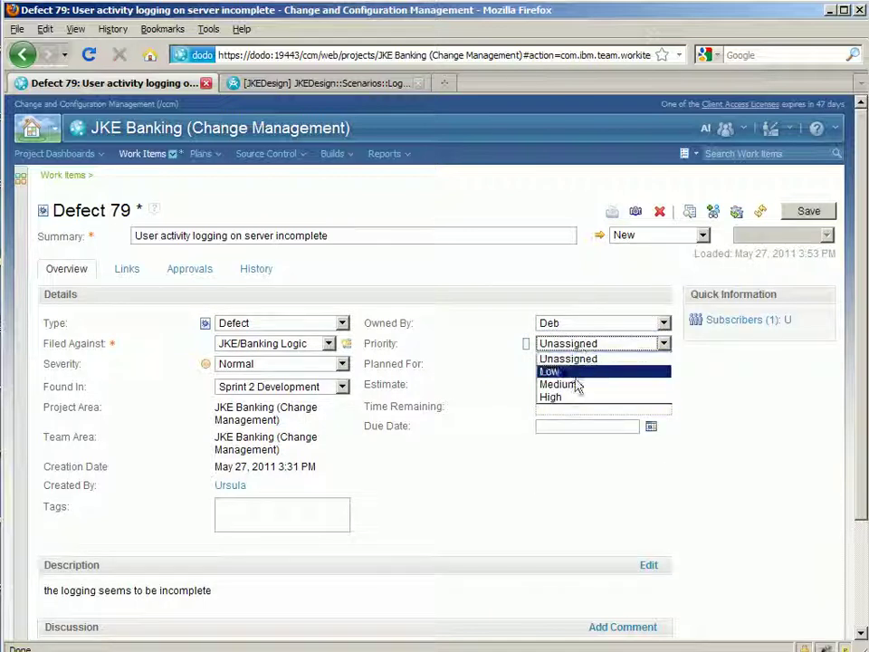
pyautogui.click(578, 385)
pyautogui.click(594, 364)
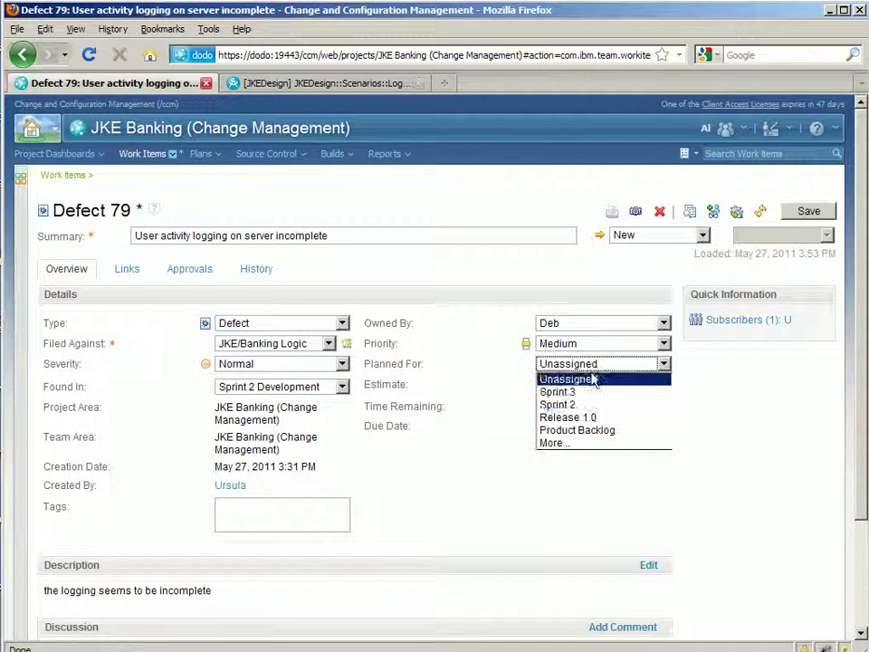
pyautogui.click(594, 408)
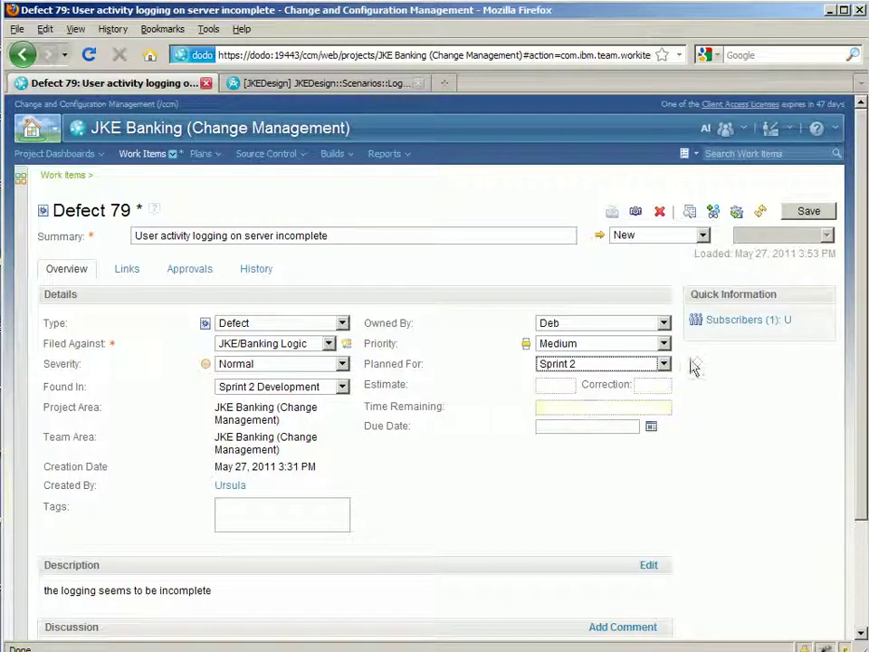
pyautogui.click(802, 213)
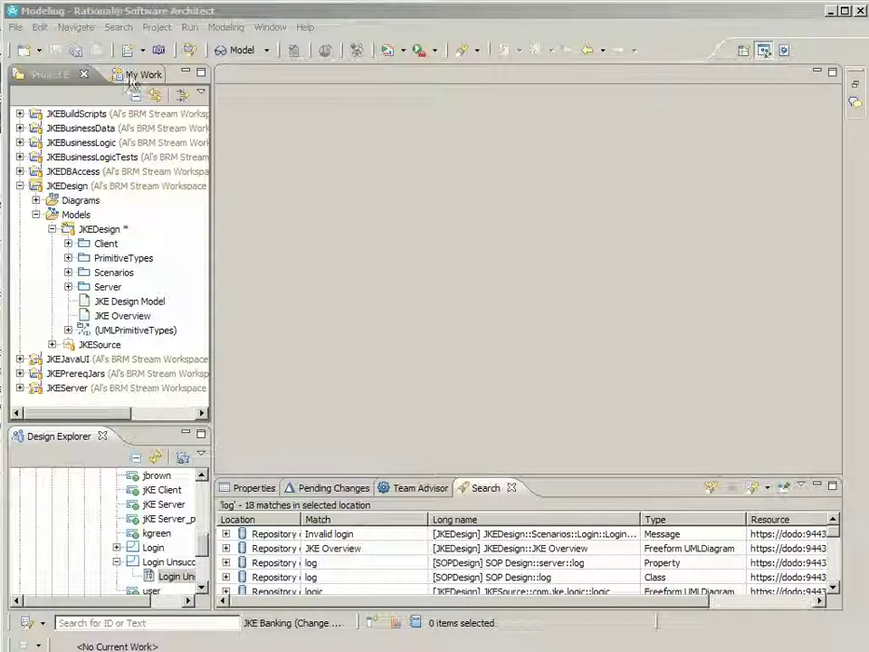
# Open the incoming Defect 79 from My Work and accept all newly assigned work
pyautogui.click(131, 78)
pyautogui.doubleClick(68, 188)
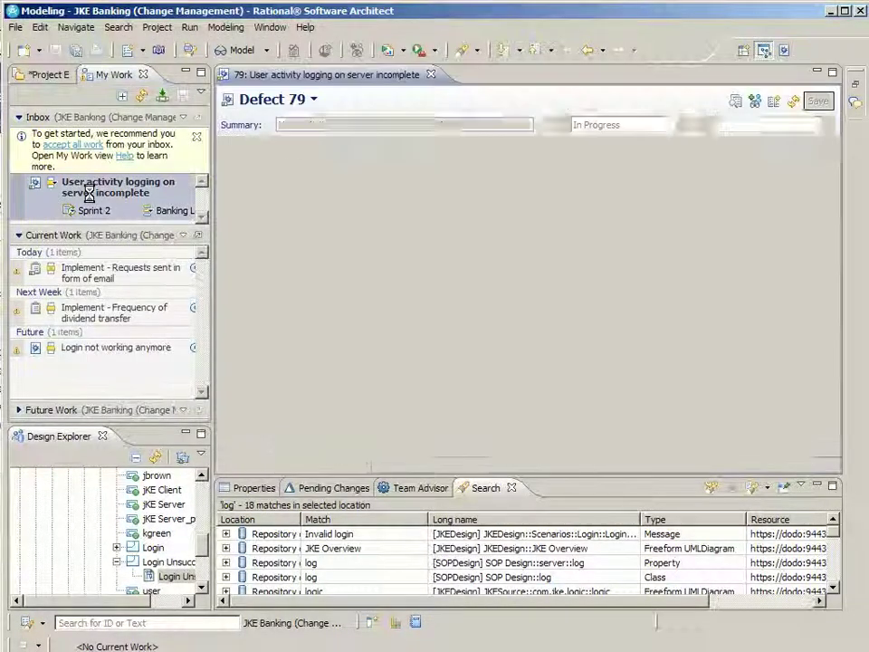
pyautogui.click(75, 147)
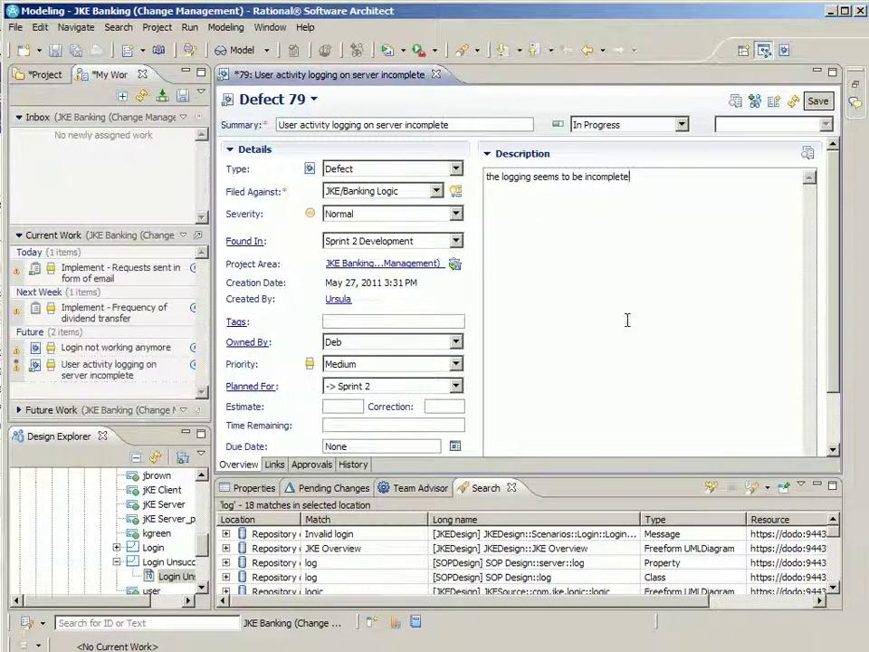
# Open the defect's linked Login Unsuccessful diagram from its Links tab
pyautogui.click(273, 465)
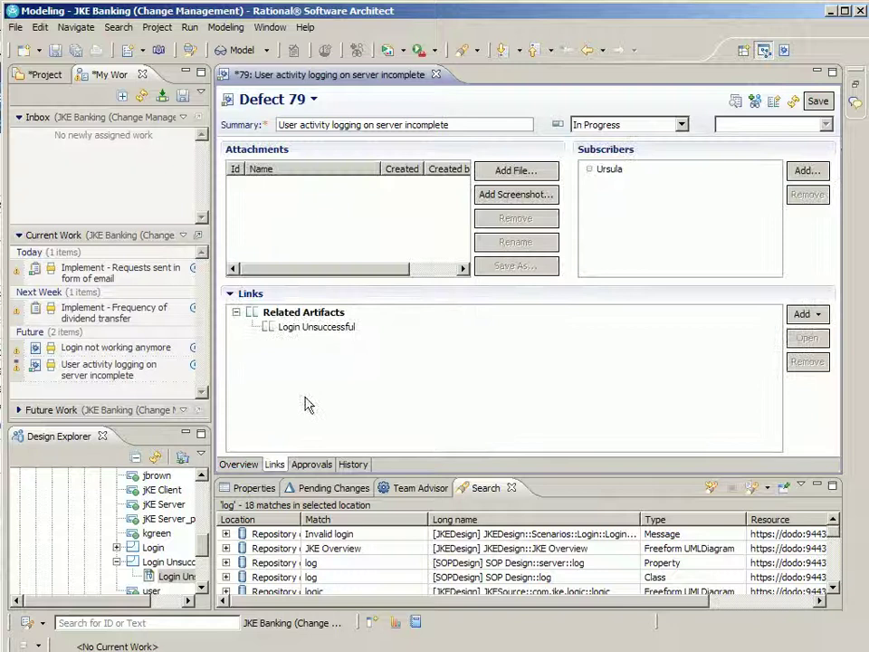
pyautogui.doubleClick(319, 327)
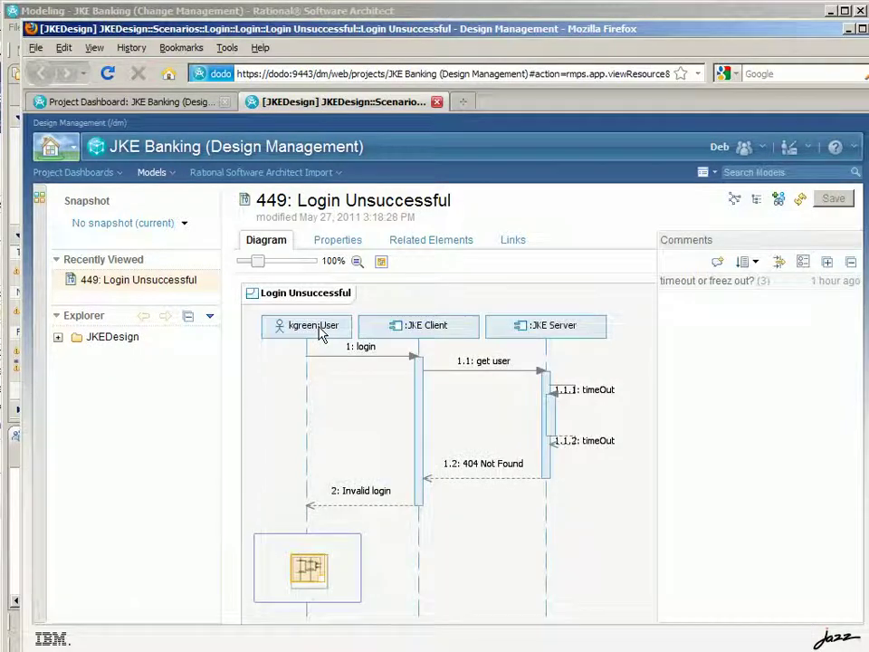
pyautogui.click(306, 14)
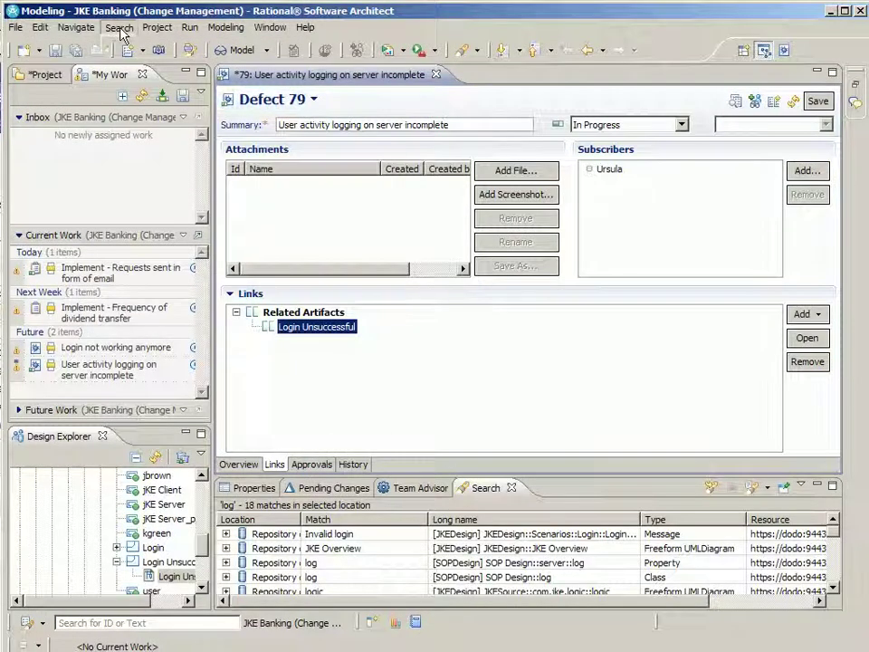
# Search the design repository for item 449
pyautogui.click(120, 29)
pyautogui.click(135, 132)
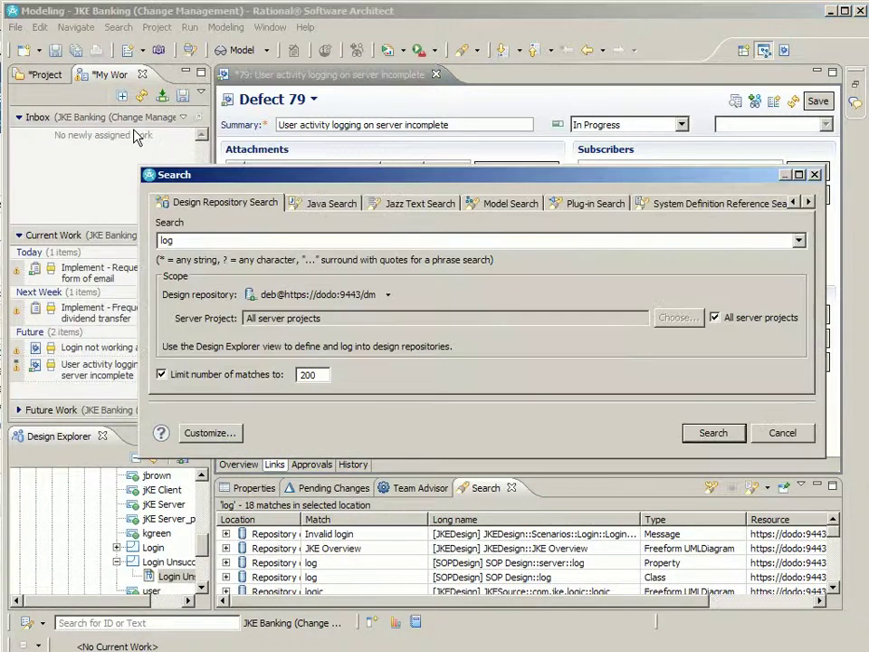
pyautogui.write('449')
pyautogui.press('Return')
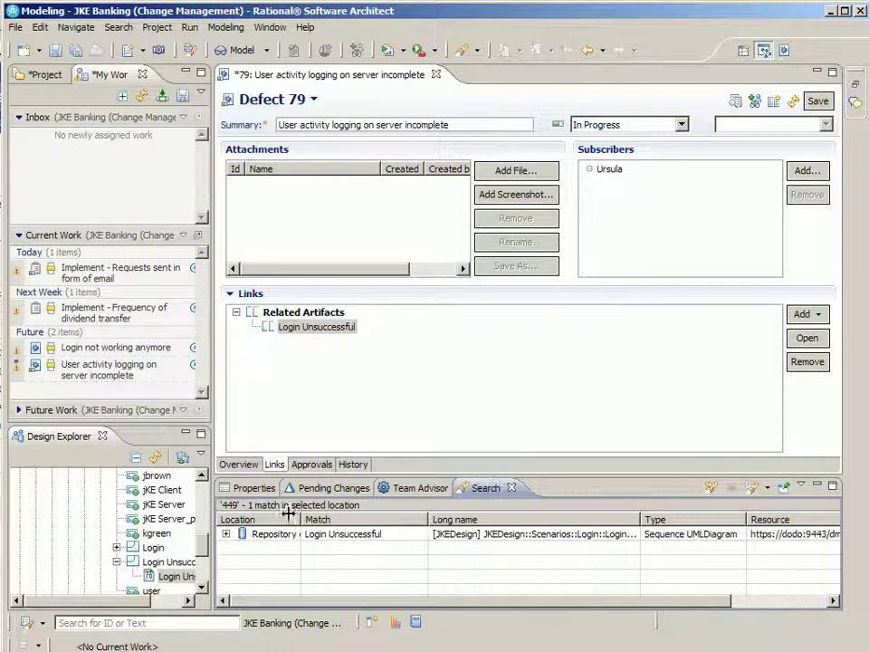
# Reveal the Login Unsuccessful result in Project Explorer and open its sequence diagram
pyautogui.rightClick(352, 536)
pyautogui.moveTo(458, 538)
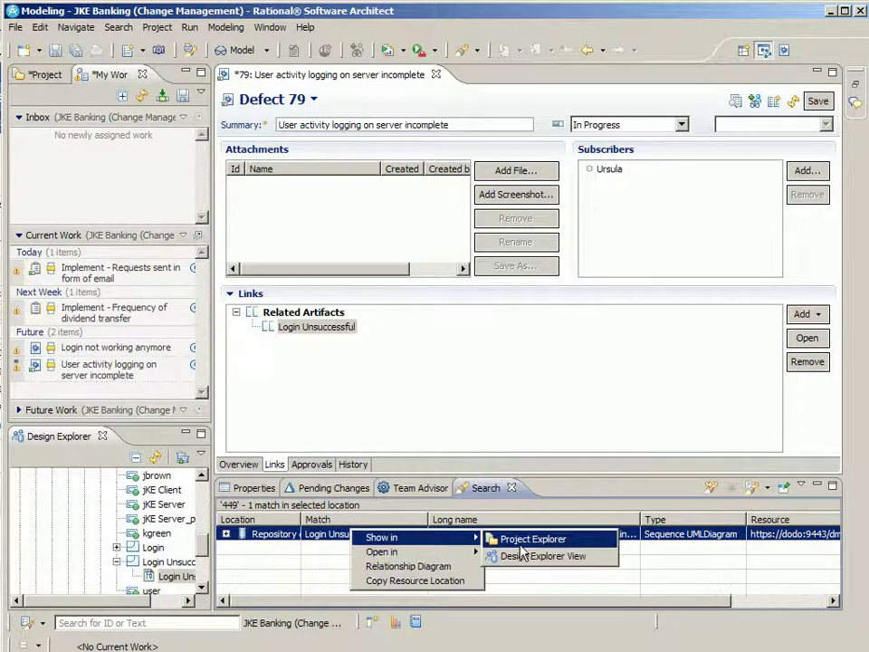
pyautogui.click(518, 537)
pyautogui.doubleClick(168, 360)
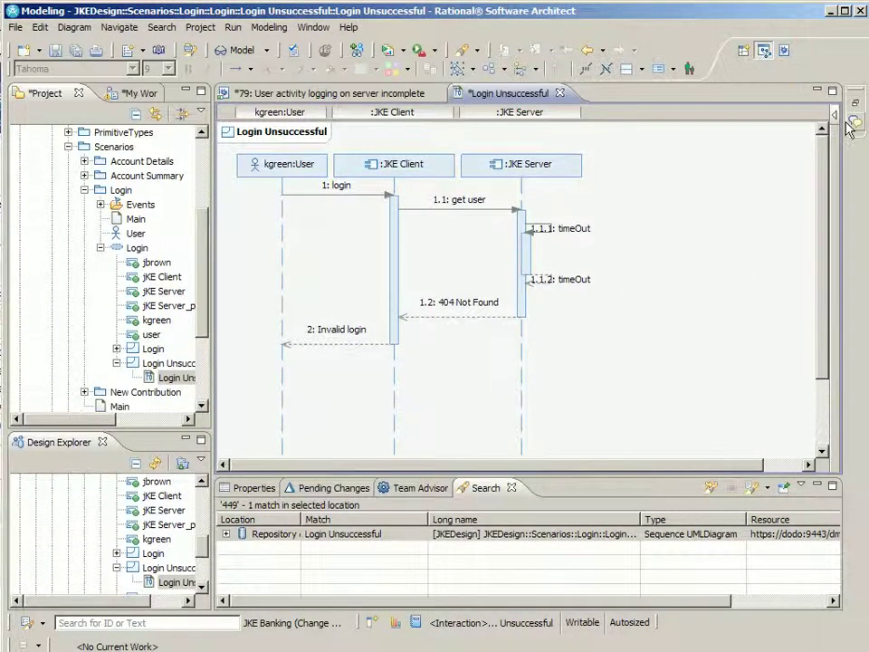
pyautogui.click(856, 124)
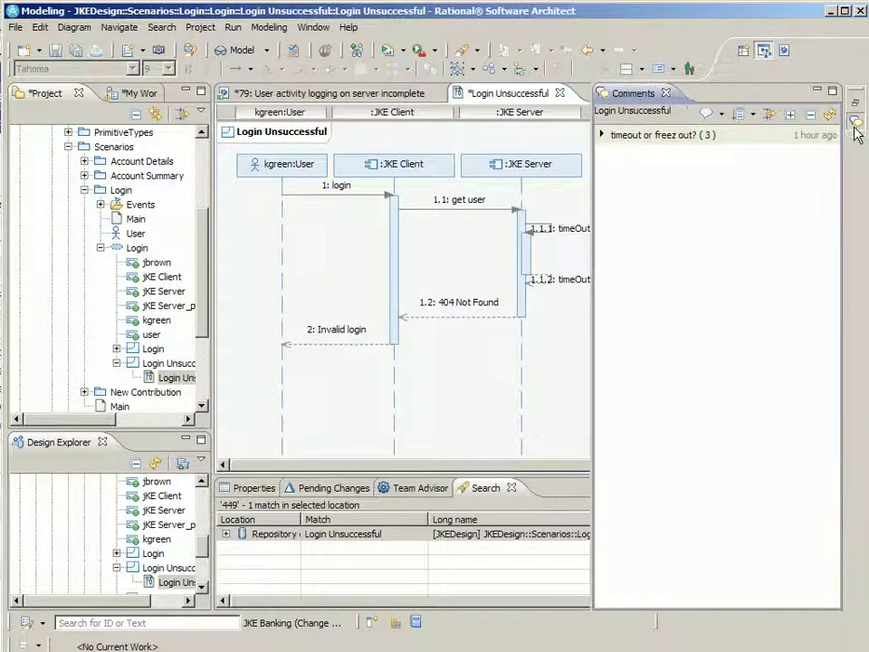
pyautogui.click(791, 117)
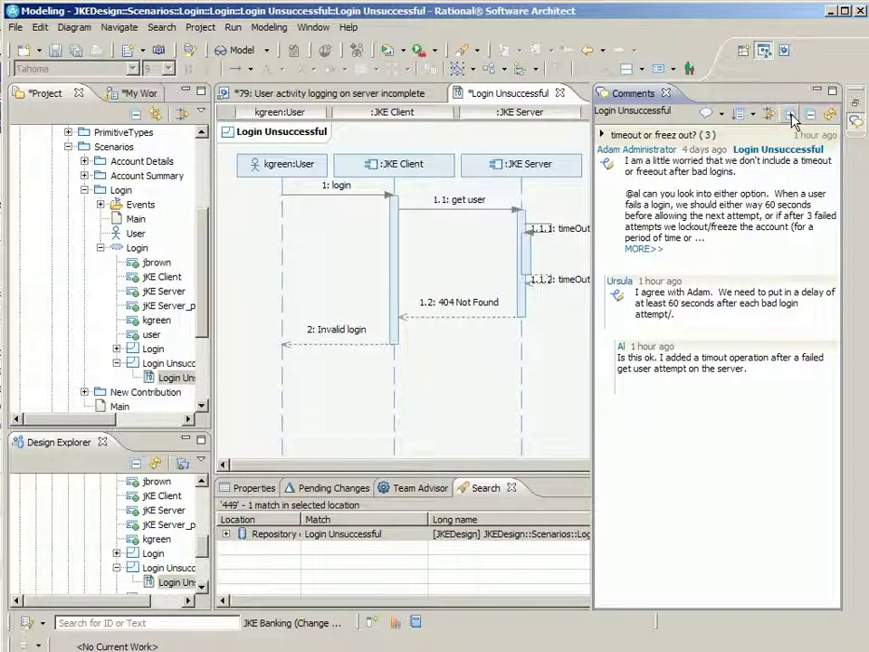
pyautogui.click(855, 125)
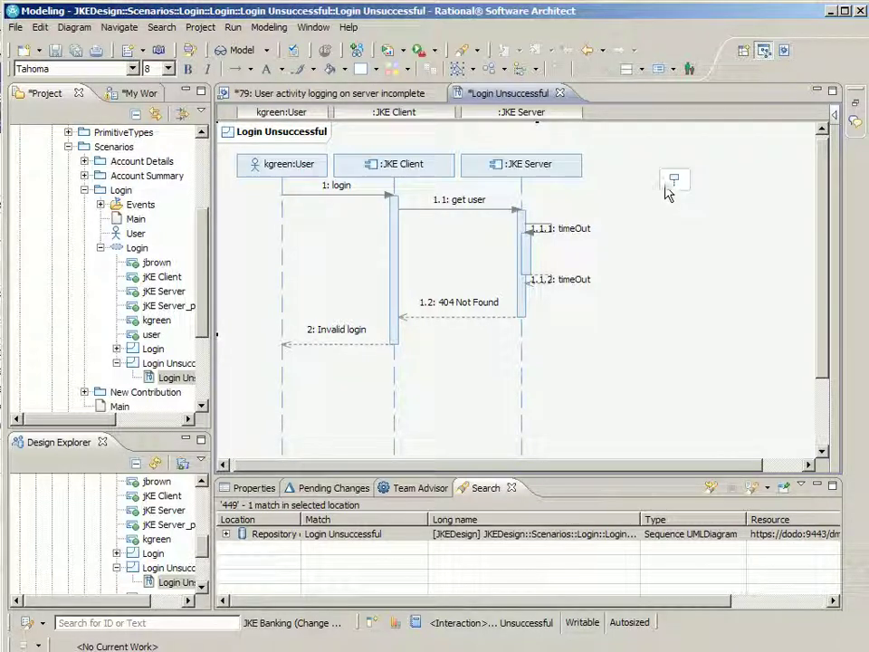
# Add a new 'log' lifeline to the Login Unsuccessful sequence diagram
pyautogui.click(673, 181)
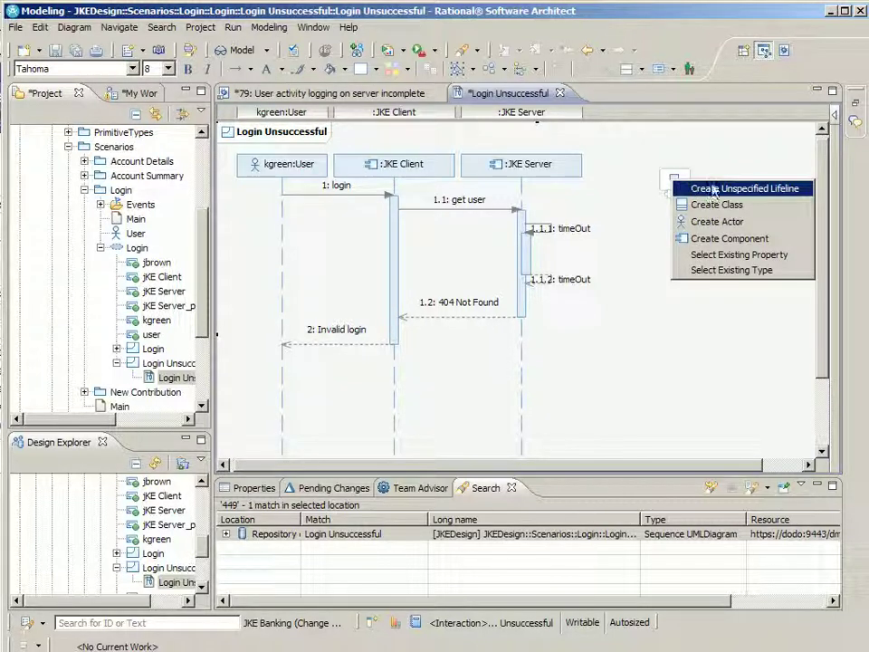
pyautogui.click(741, 242)
pyautogui.write('log')
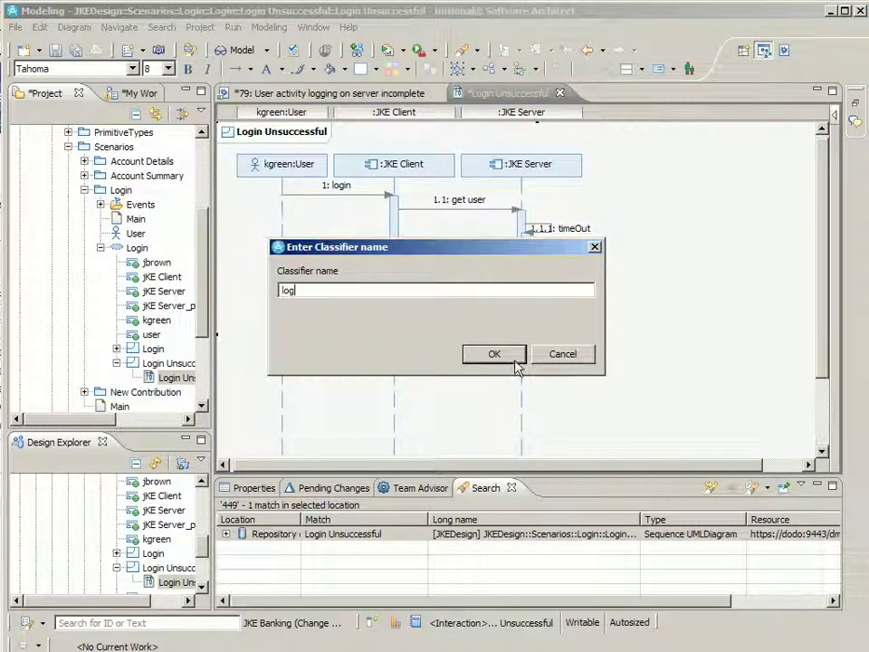
pyautogui.click(514, 356)
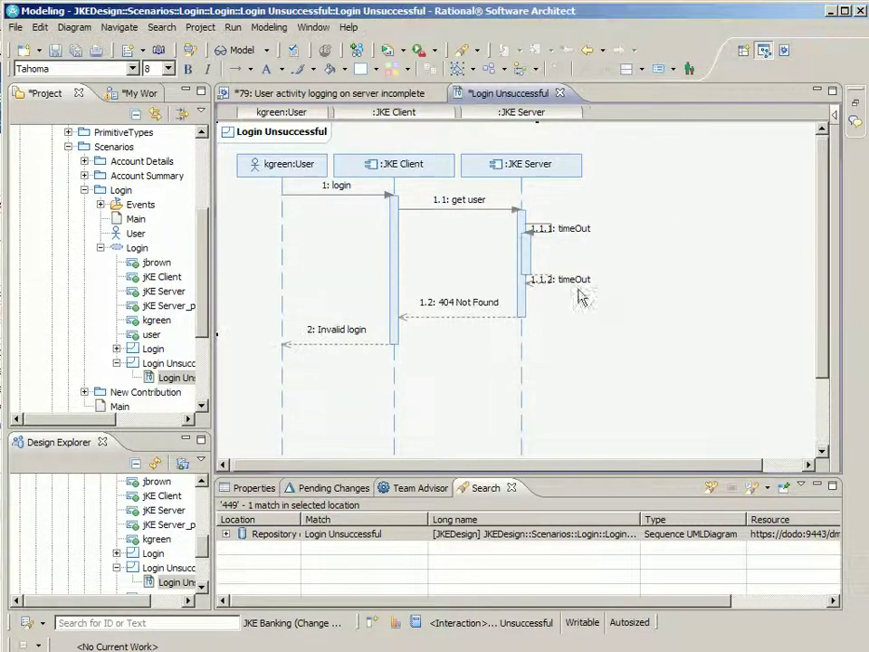
# Extend JKE Server's execution, draw an asynchronous 'log' message to log, and save
pyautogui.click(532, 260)
pyautogui.moveTo(531, 269); pyautogui.dragTo(520, 316)
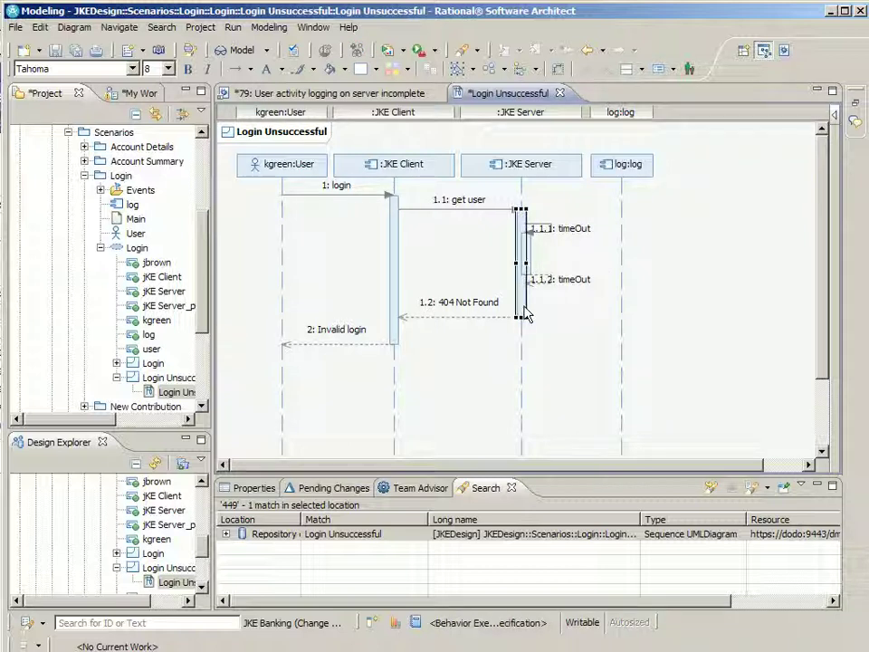
pyautogui.moveTo(532, 307); pyautogui.dragTo(631, 313)
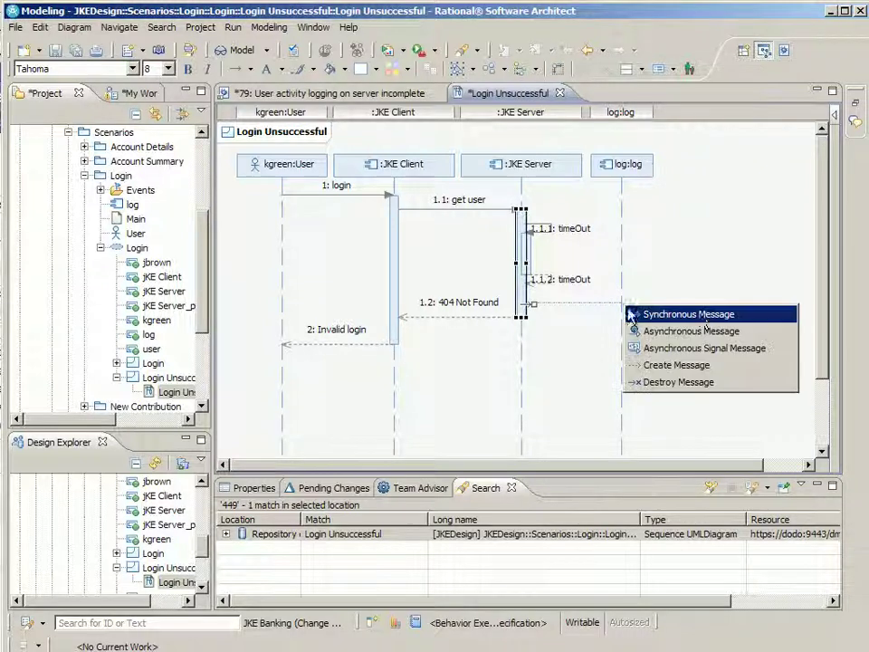
pyautogui.click(706, 332)
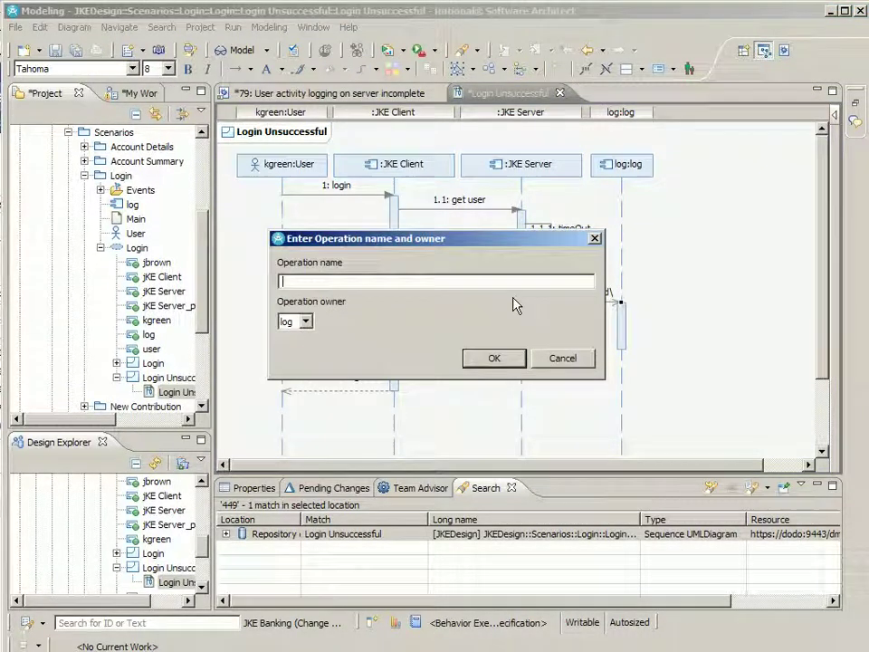
pyautogui.write('log')
pyautogui.click(494, 359)
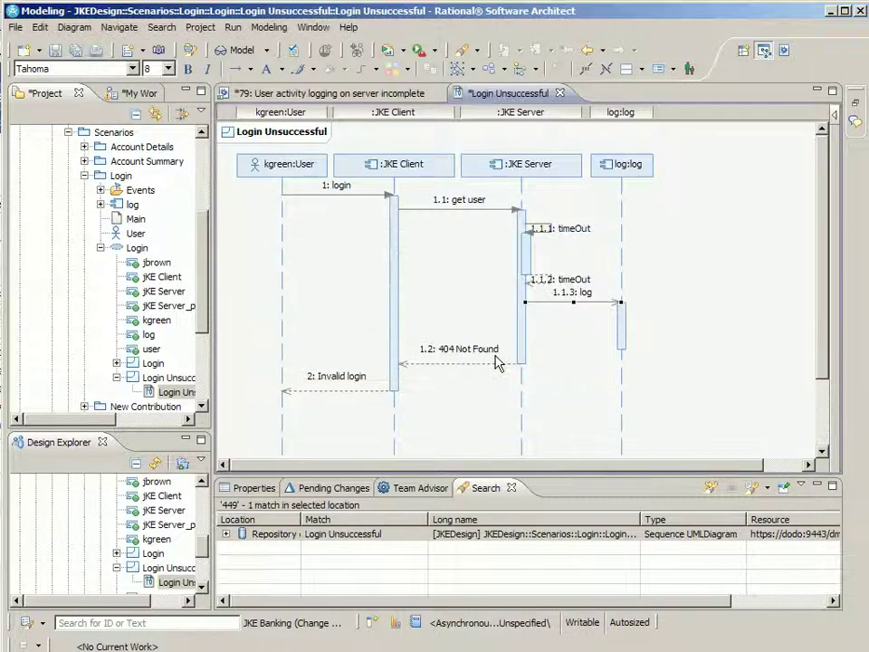
pyautogui.click(57, 52)
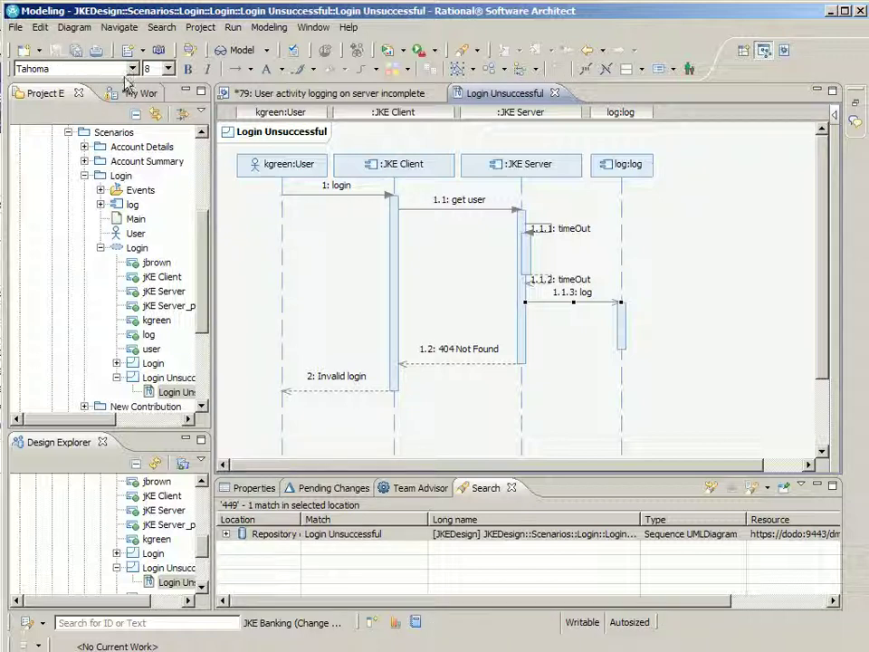
# Resolve Defect 79 as Fixed and save the work item
pyautogui.click(369, 94)
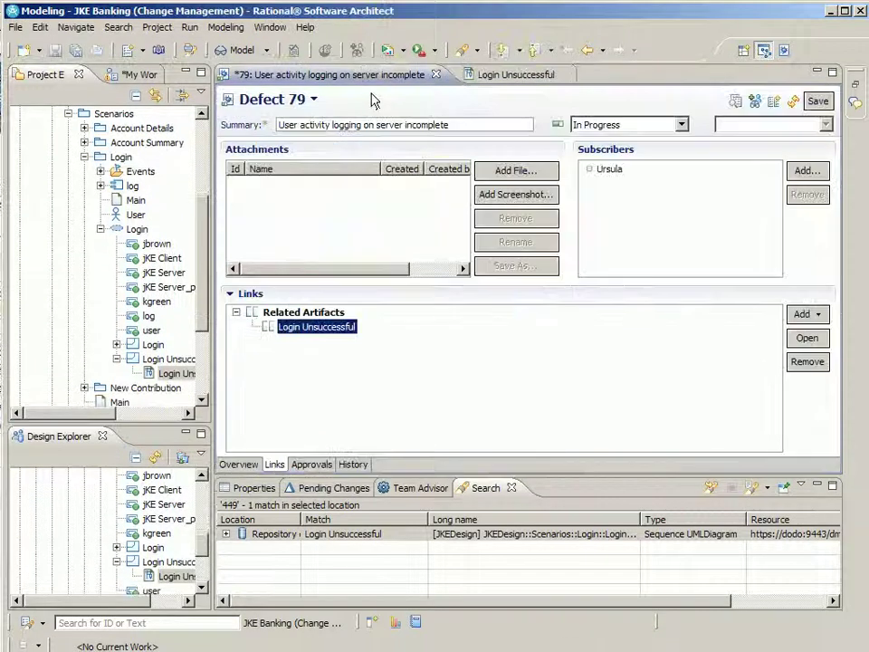
pyautogui.click(681, 124)
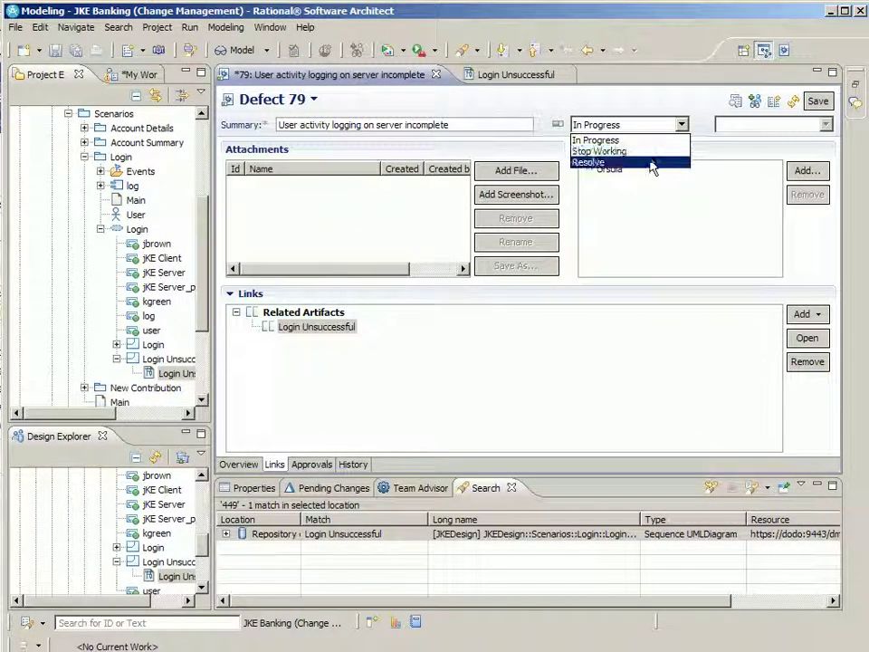
pyautogui.click(659, 163)
pyautogui.click(817, 100)
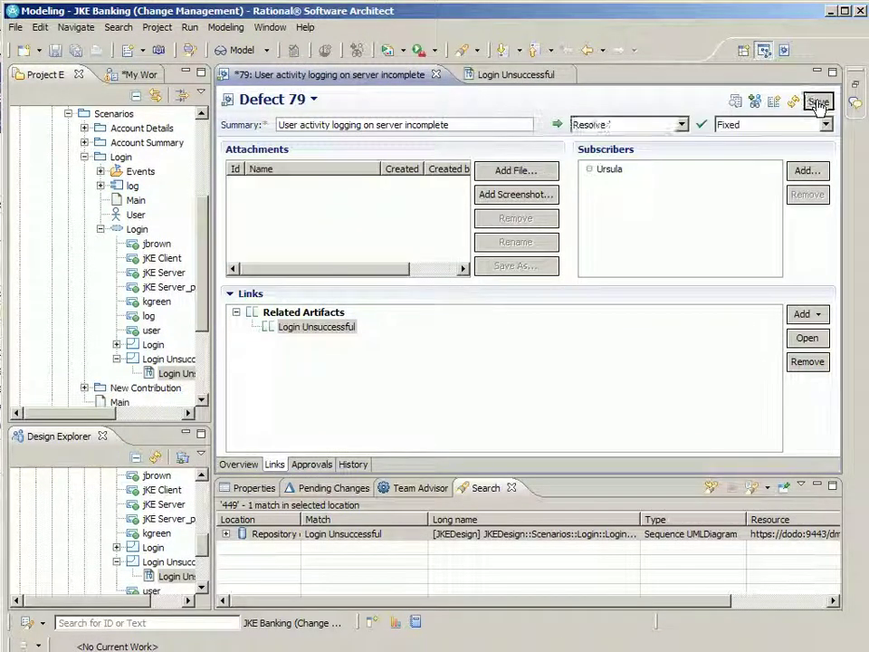